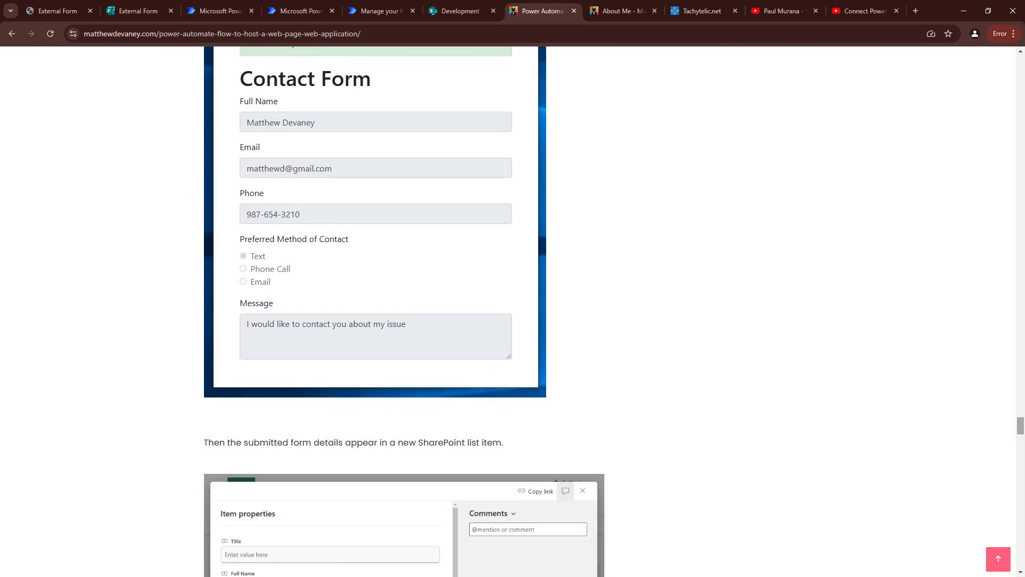
Step: Look over the article author's About page, the Tachytelic.net posts and the related YouTube channel's videos
left_click(609, 3)
scroll(422, 387, "down", 1)
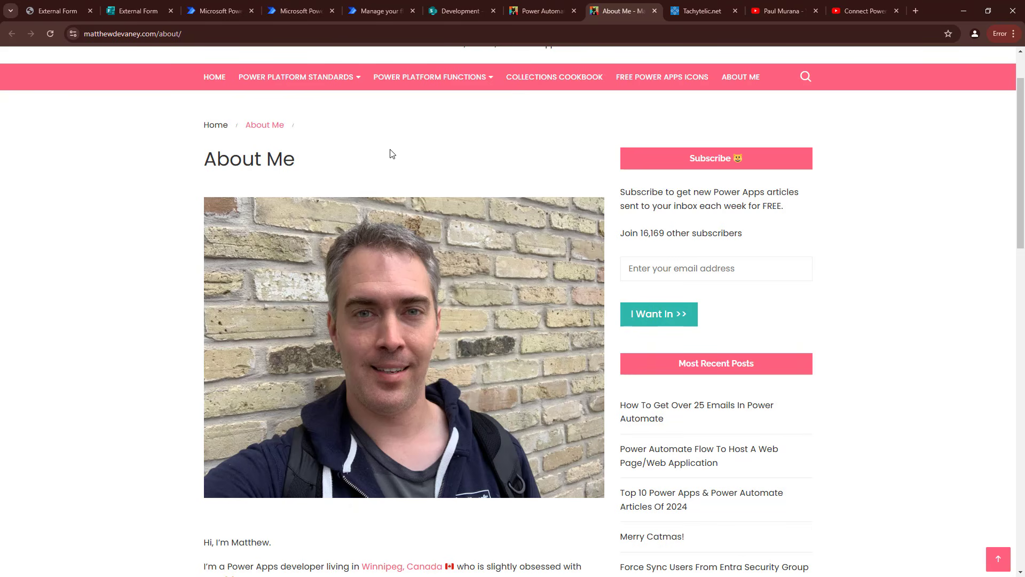
left_click(699, 9)
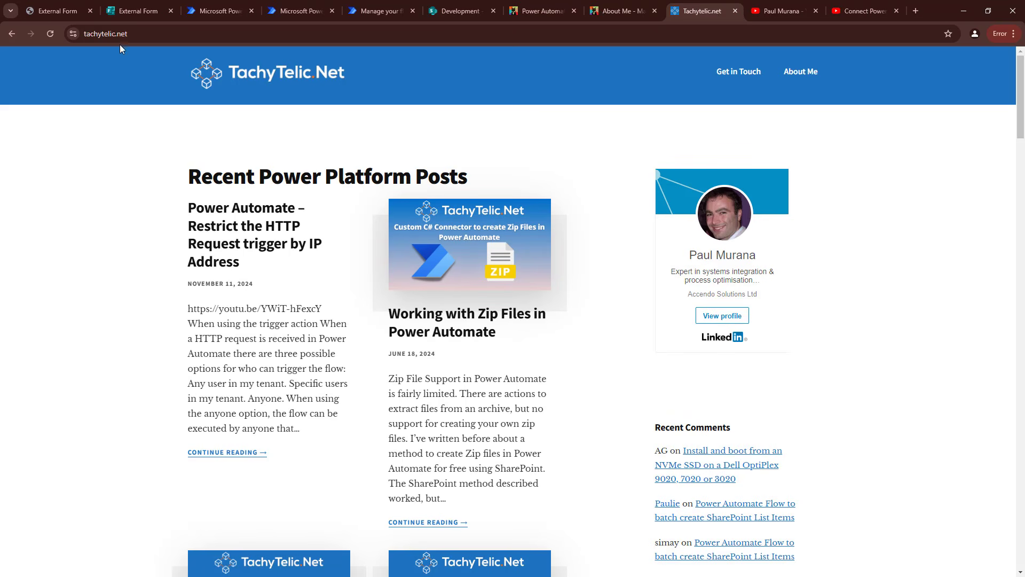
scroll(606, 330, "down", 1)
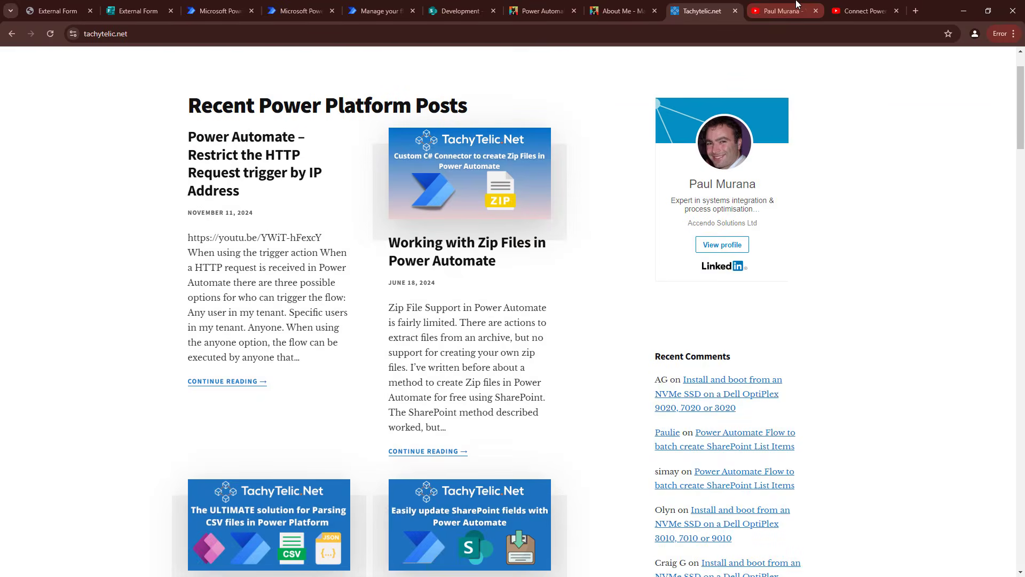
left_click(785, 11)
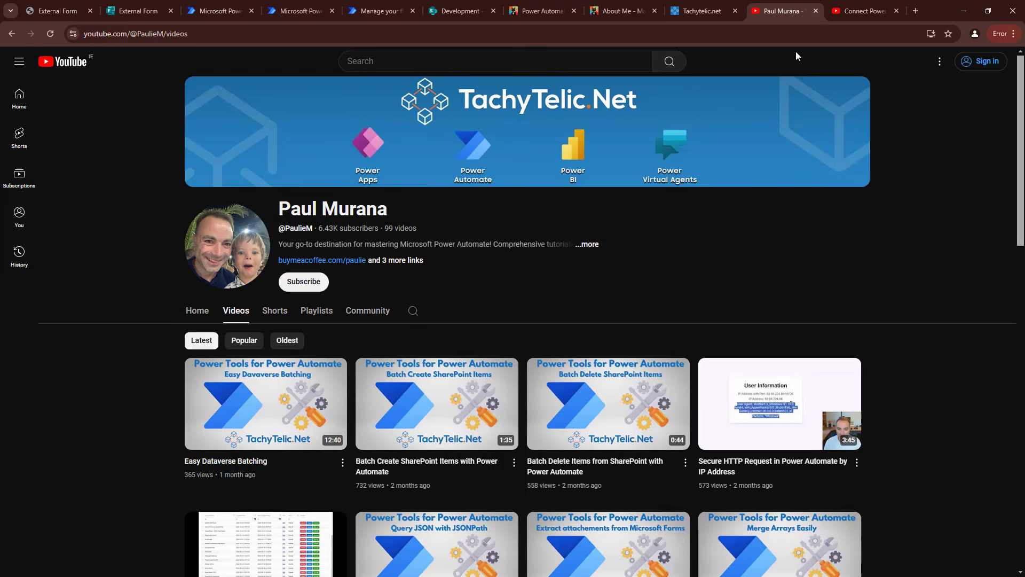
left_click(685, 4)
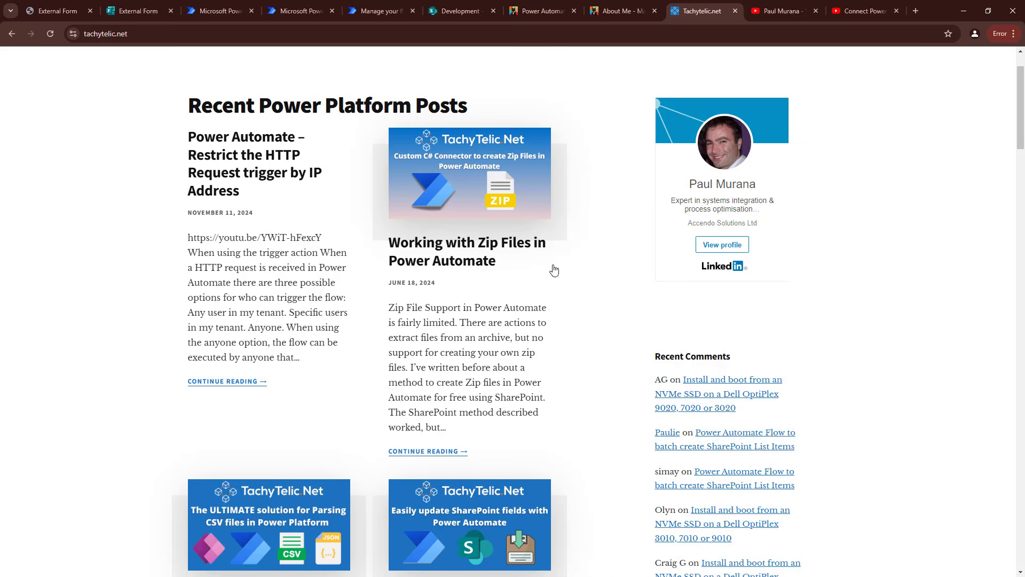
scroll(613, 224, "up", 1)
left_click(756, 4)
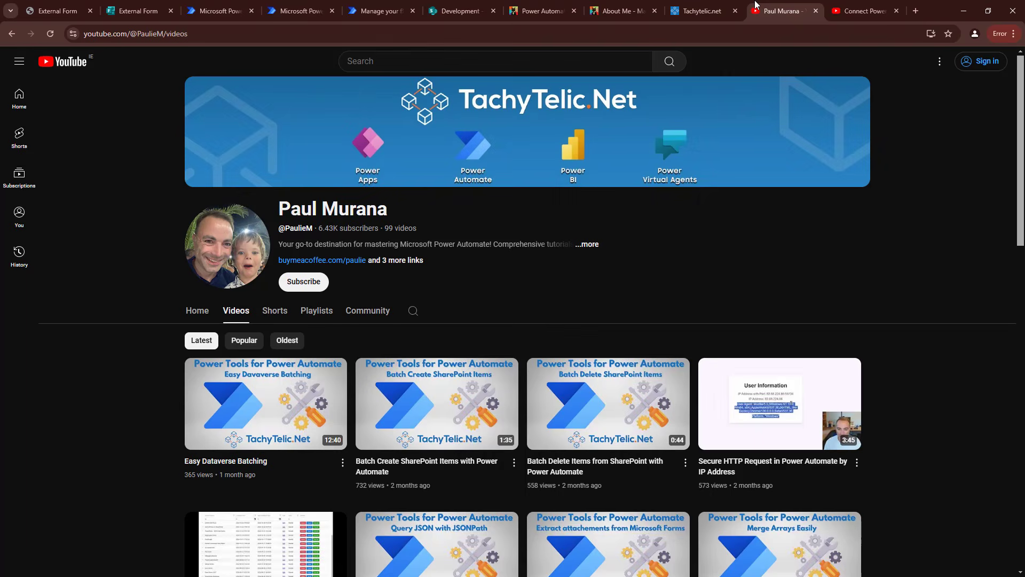
left_click(702, 8)
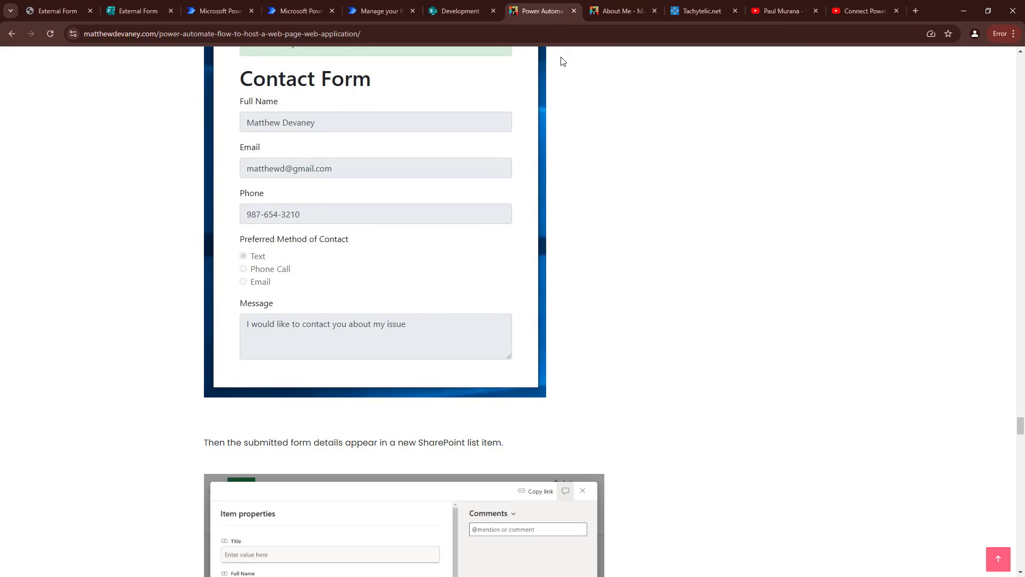
Step: Skim the article on hosting a web page with a Power Automate flow, from the submitted contact form back to the POST request flow
left_click(555, 10)
scroll(682, 320, "up", 20)
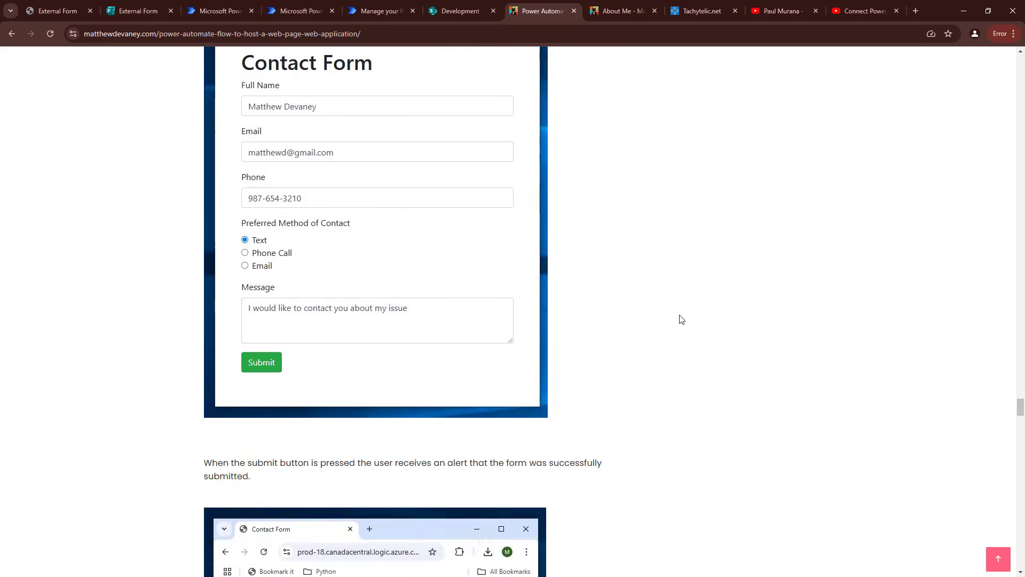
scroll(682, 319, "up", 20)
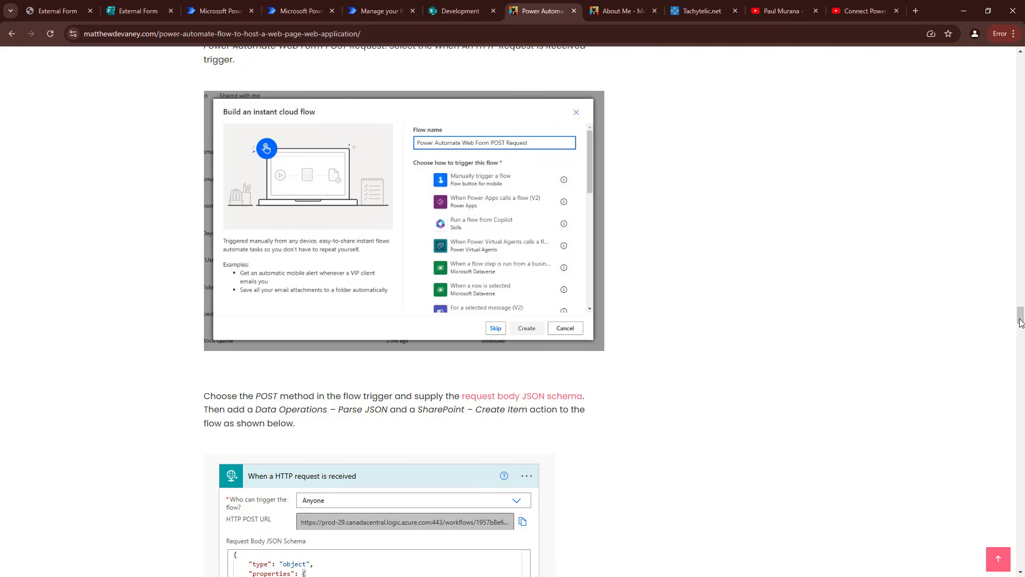
left_click_drag(1020, 320, 1020, 480)
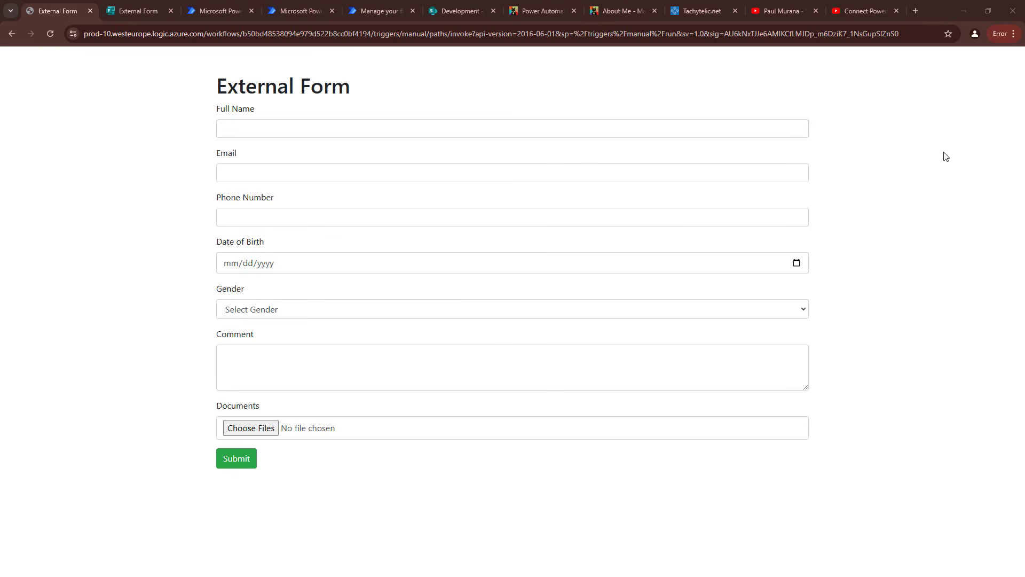
Step: Fill in the respondent's full name, email and phone number on the External Form
left_click(260, 125)
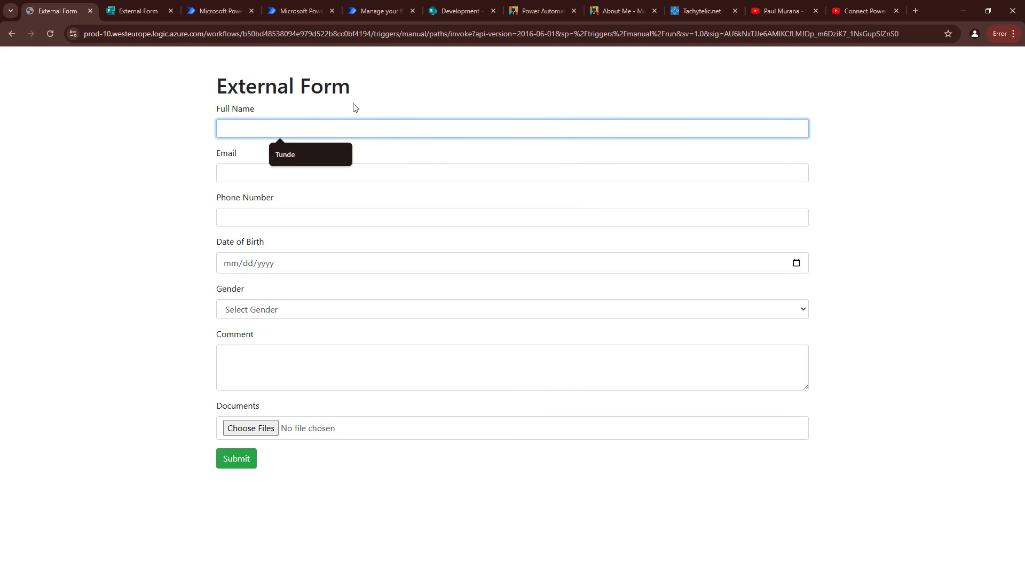
left_click(290, 155)
left_click(270, 176)
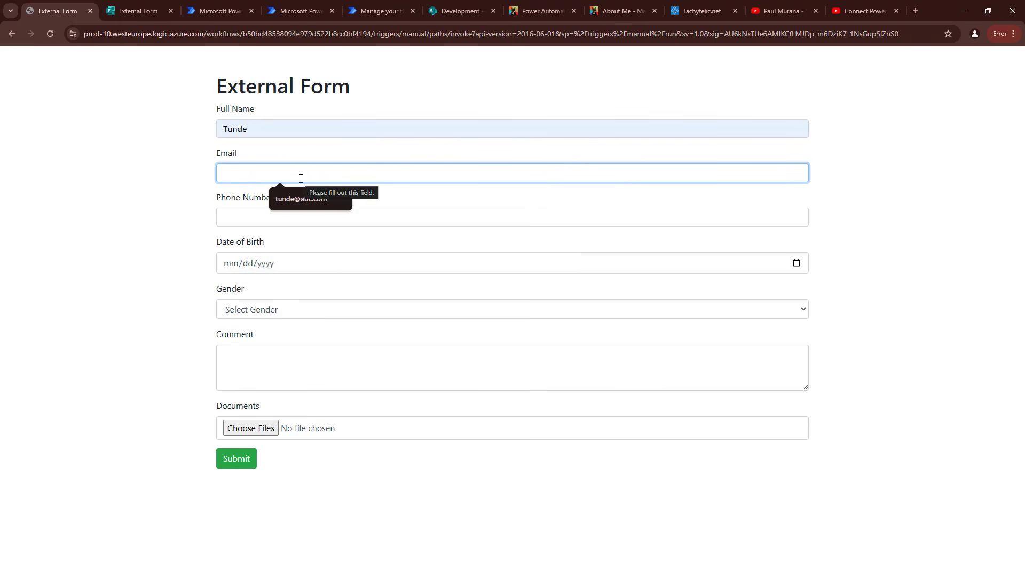
type("t")
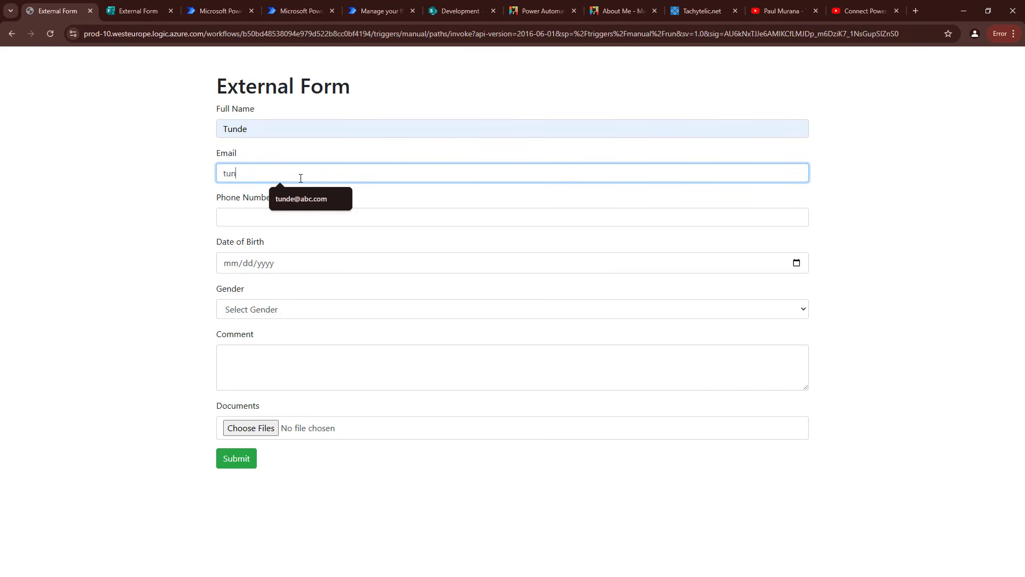
type("un@")
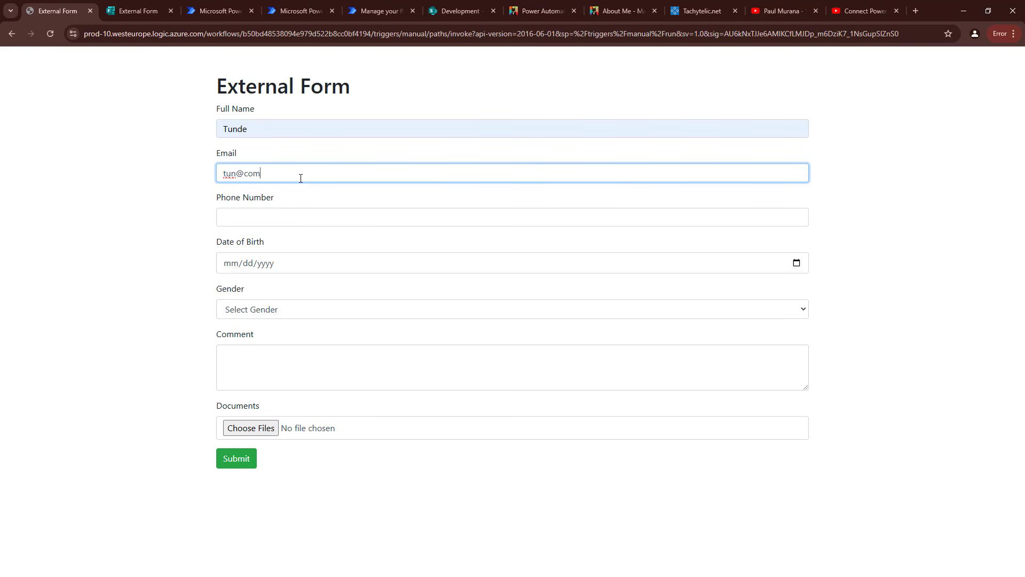
key("BackSpace")
key("BackSpace")
key("BackSpace")
type("mmm")
left_click(288, 226)
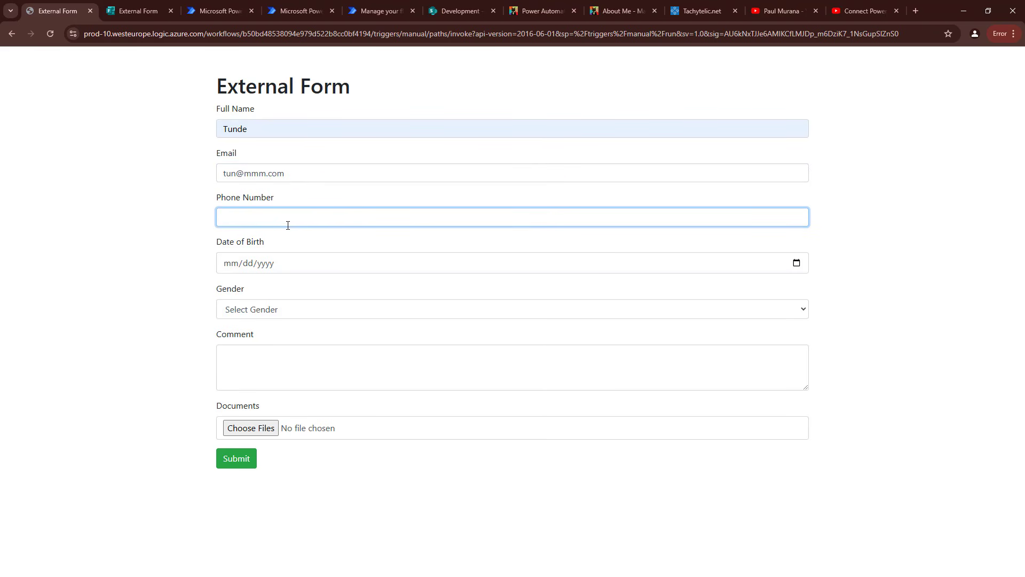
type("+123455454")
Step: Complete the form's date of birth, set the gender to Male and enter the comment "ertryr"
left_click(649, 264)
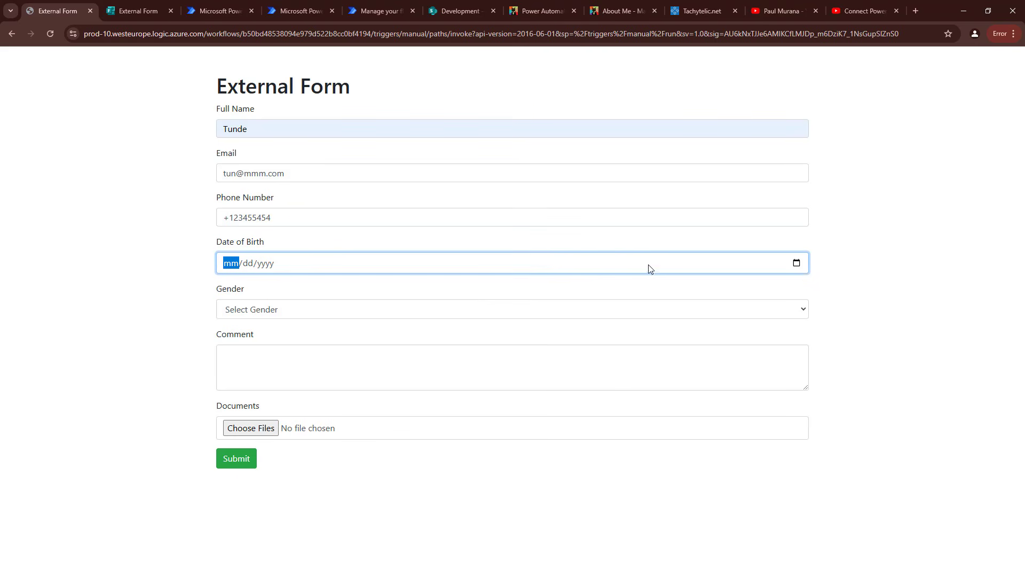
left_click(796, 263)
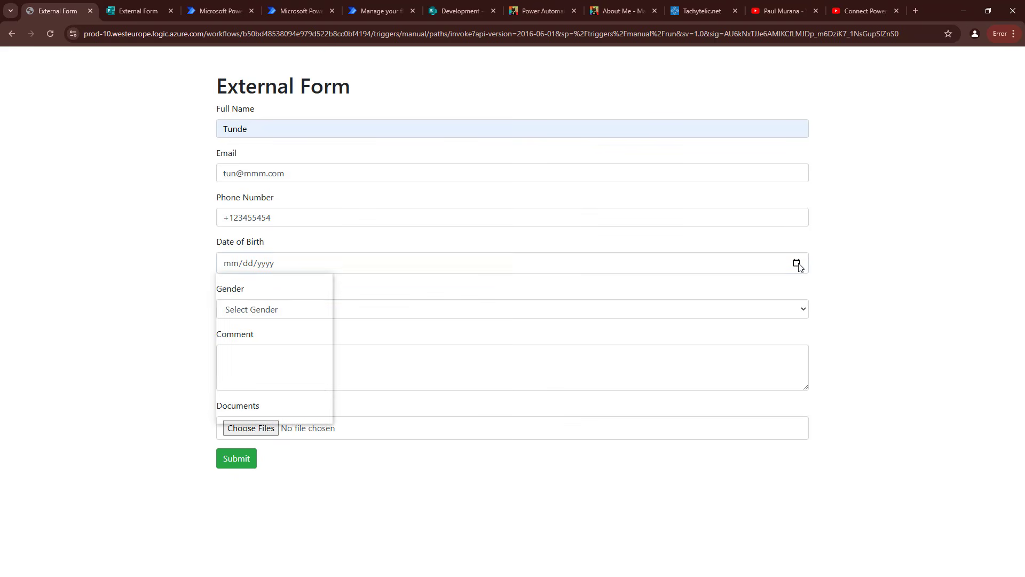
left_click(259, 336)
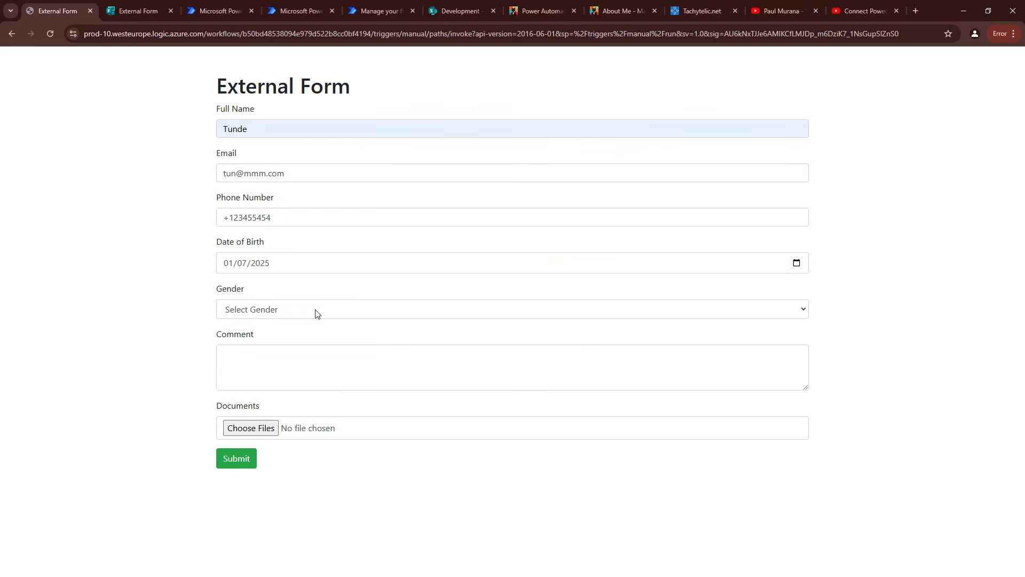
left_click(315, 310)
left_click(271, 344)
left_click(268, 359)
type("ertryr")
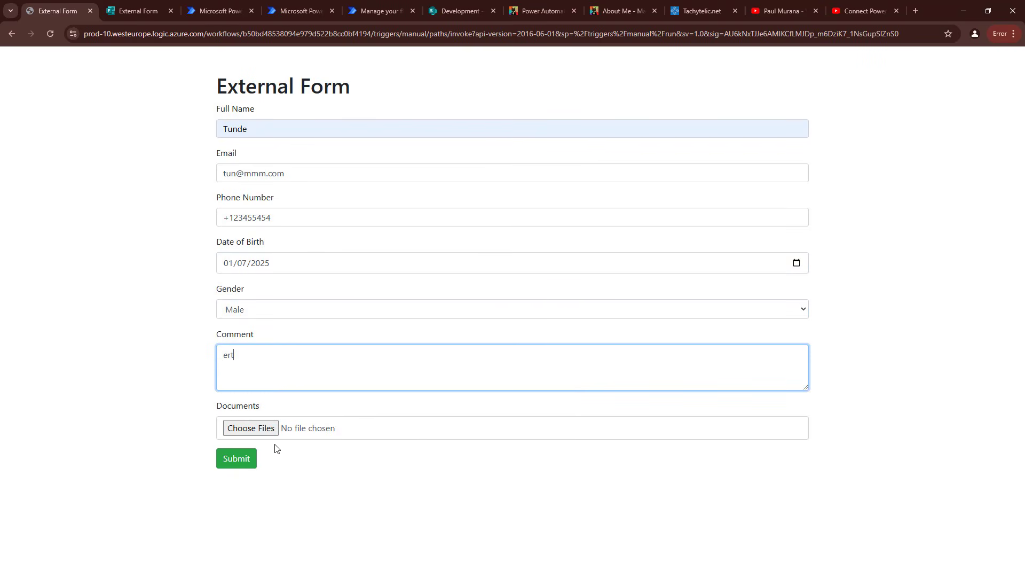
Step: Attach dummy.pdf and sample_1280×853.jpeg from the YouTube folder as documents and submit the form
left_click(260, 430)
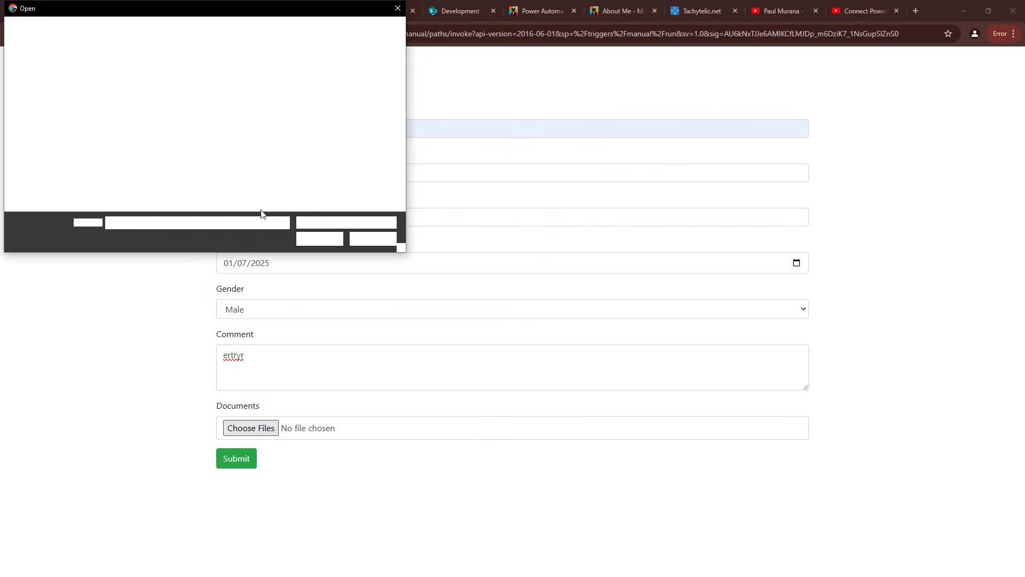
left_click(123, 82)
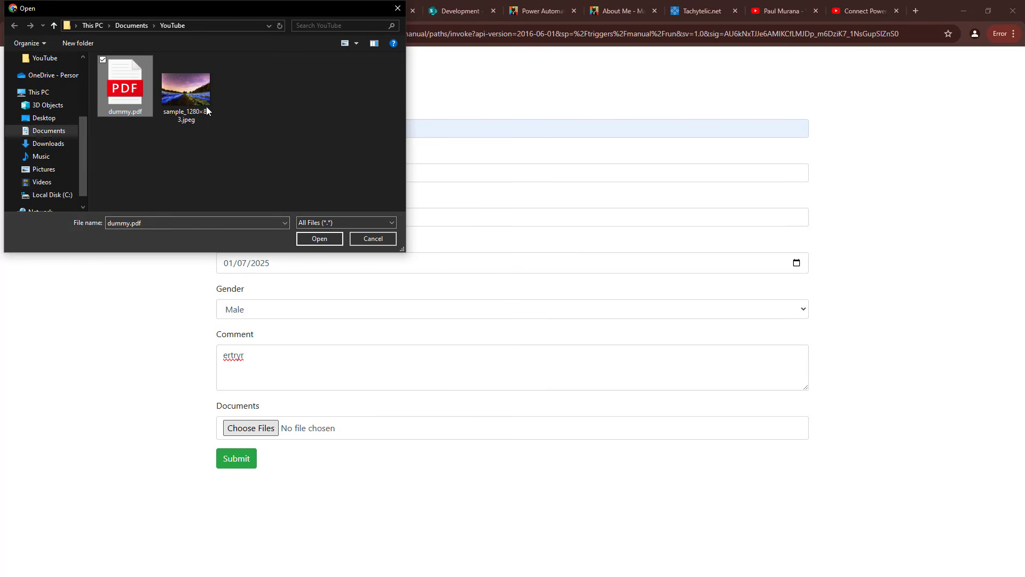
left_click(191, 104)
left_click(102, 61)
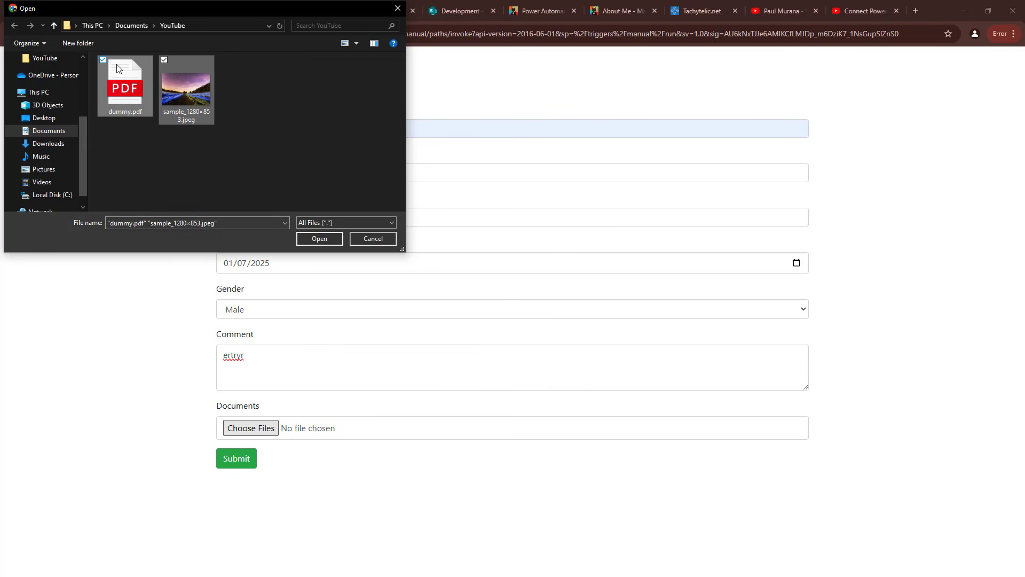
left_click(319, 238)
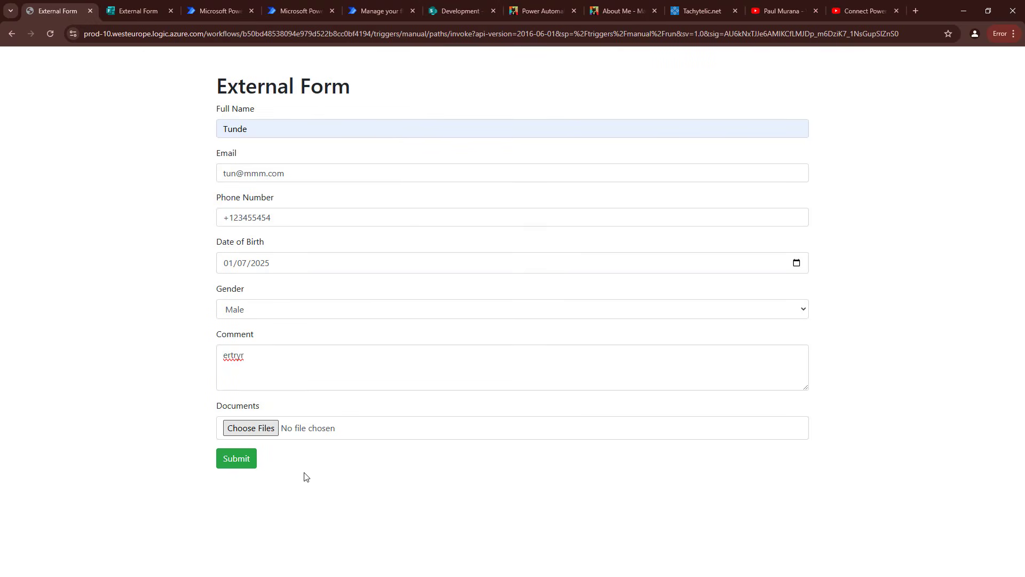
left_click(245, 463)
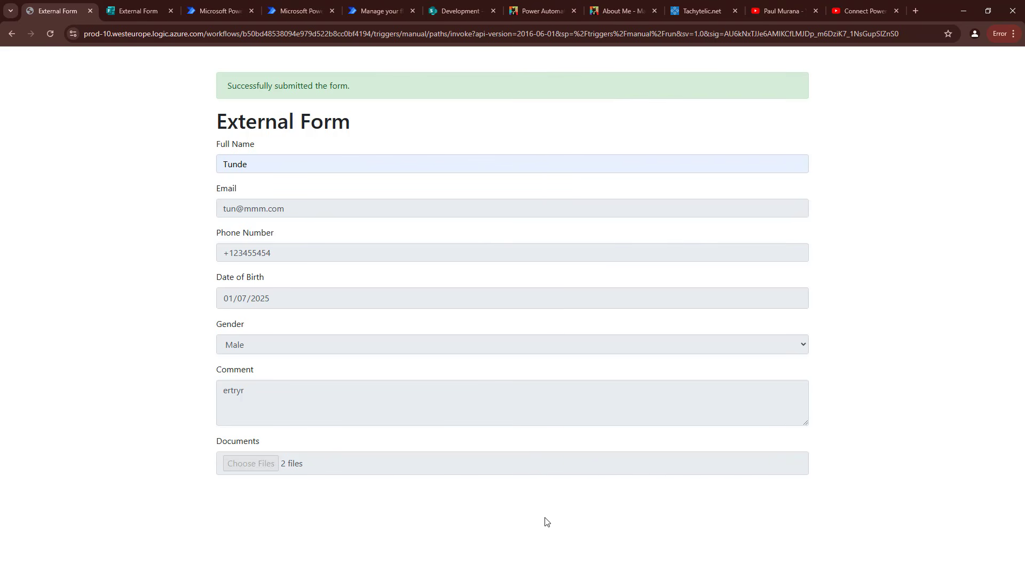
Step: Switch to SharePoint, refresh the External Form List and open the newly submitted item
left_click(372, 6)
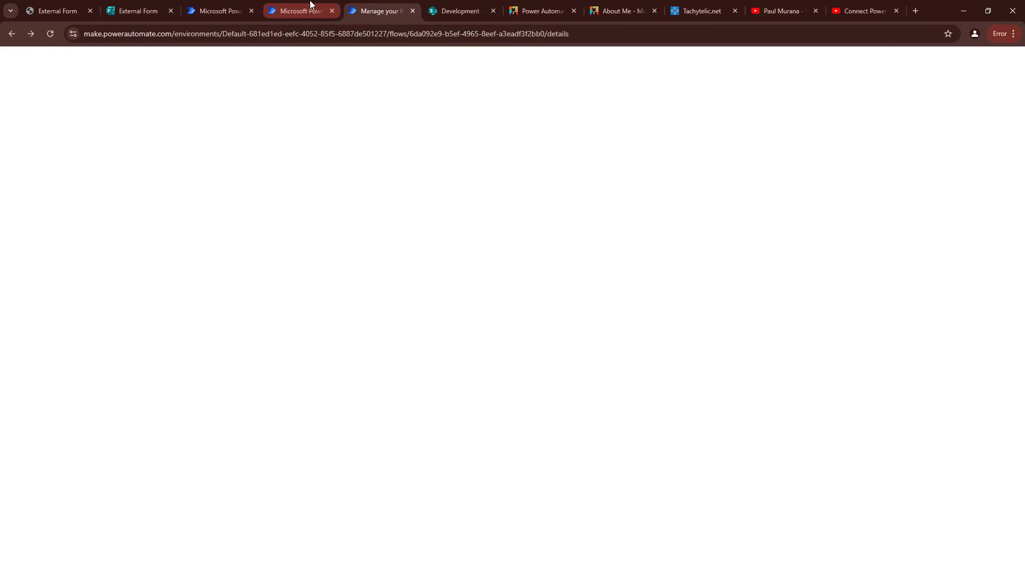
left_click(666, 352)
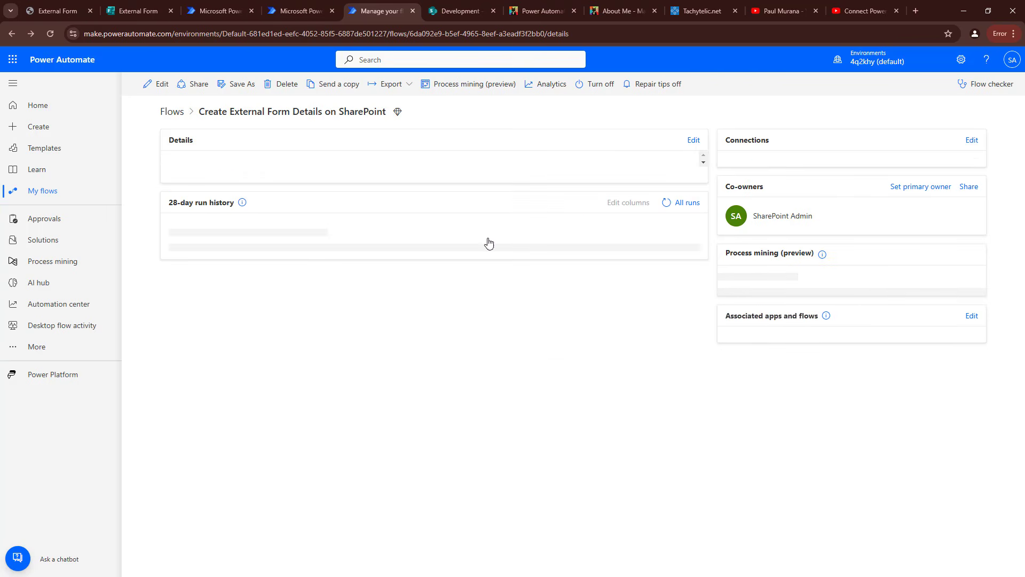
left_click(454, 7)
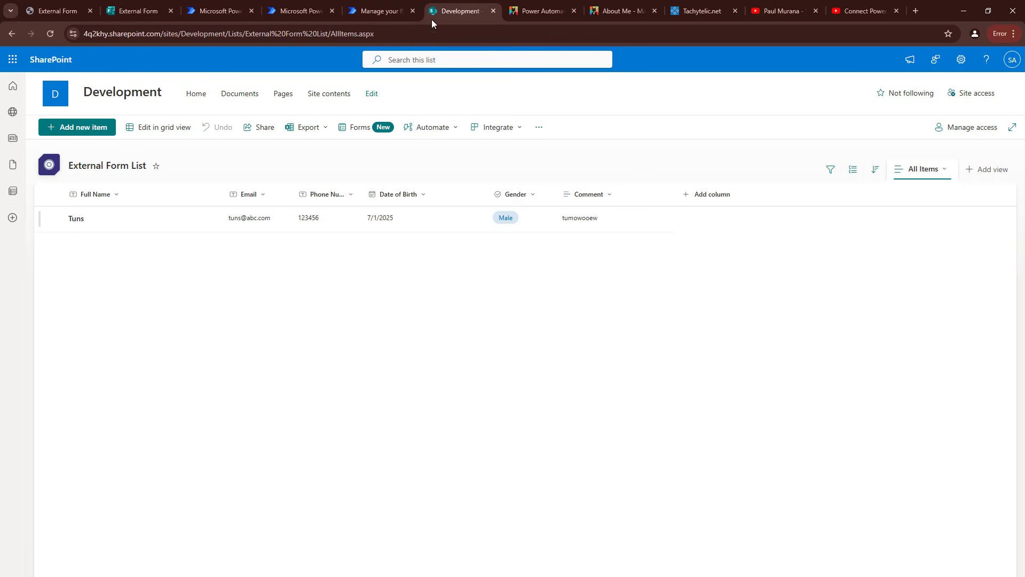
left_click(51, 33)
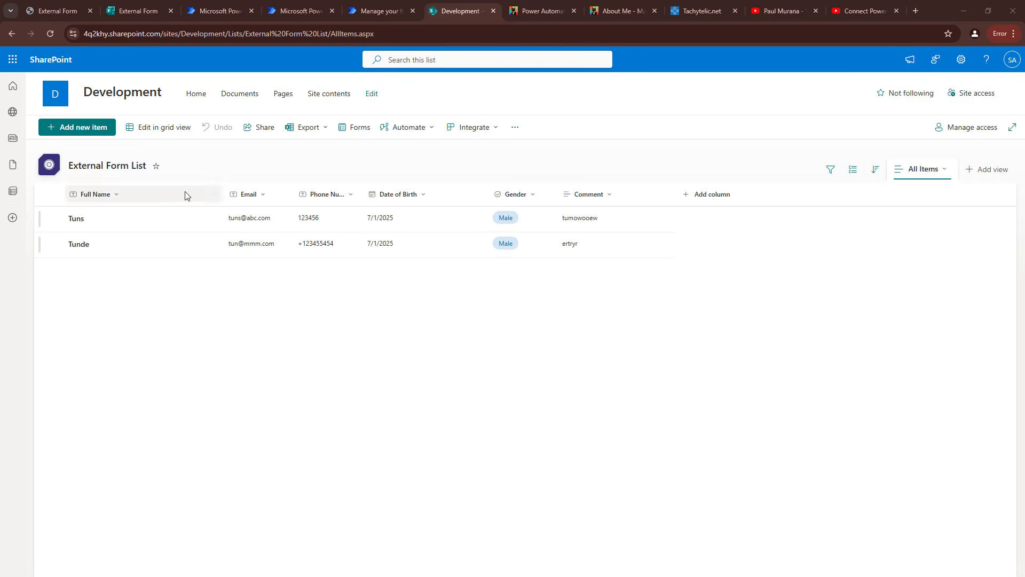
left_click(113, 244)
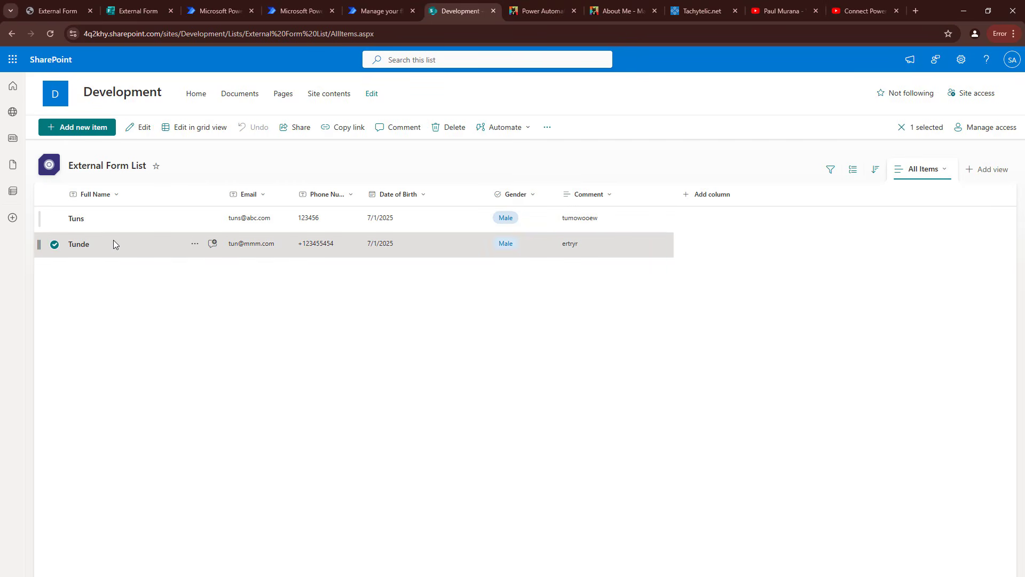
left_click(79, 245)
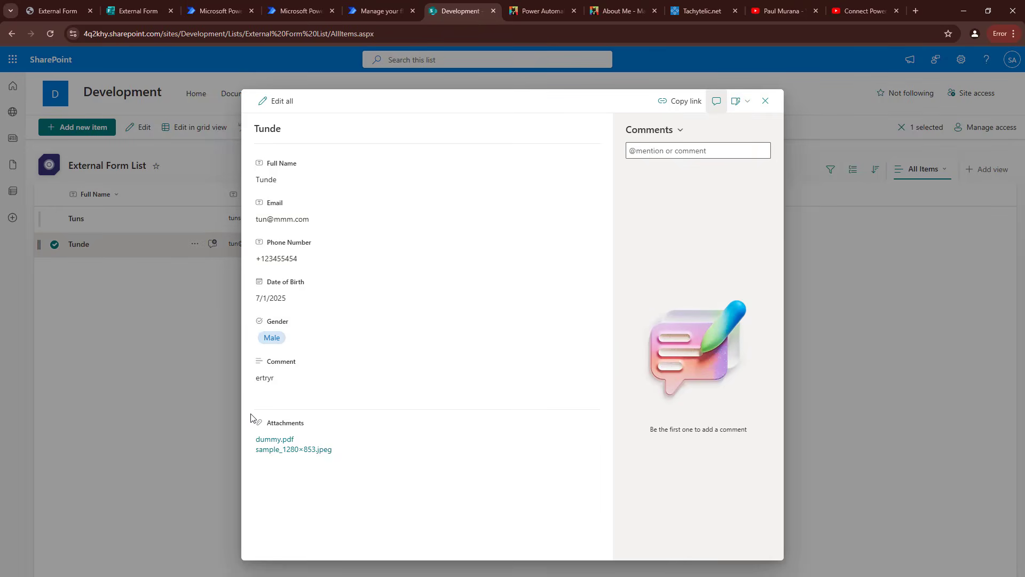
Step: Open the item's attachments dummy.pdf and sample_1280×853.jpeg and view both files
left_click(283, 440)
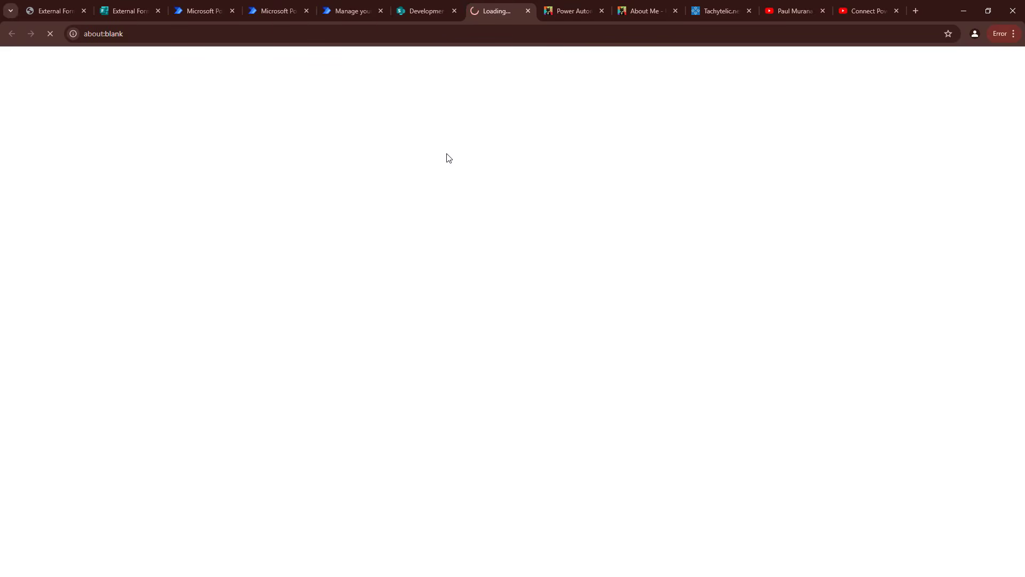
left_click(420, 17)
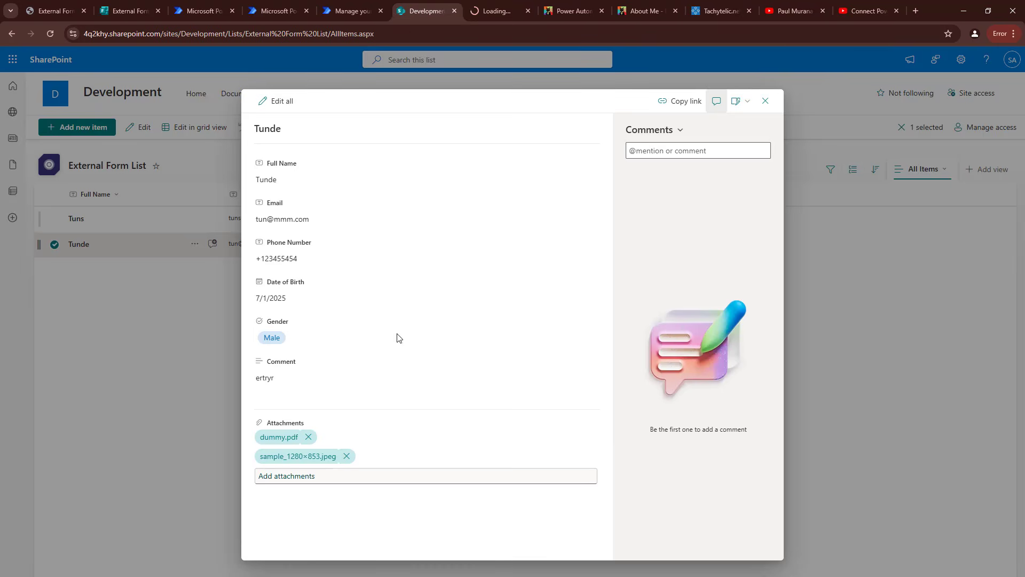
left_click(317, 464)
left_click(528, 10)
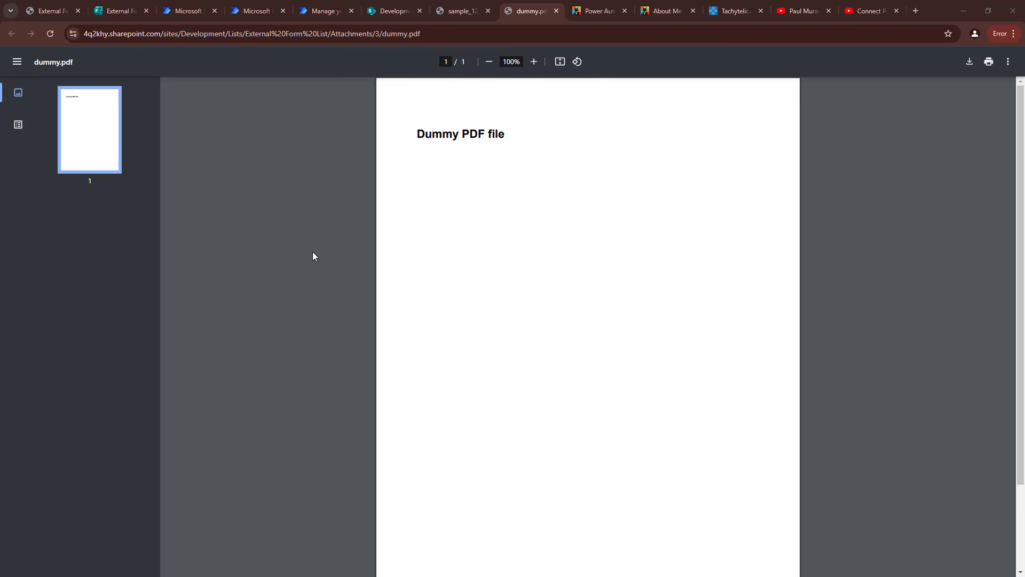
left_click(483, 202)
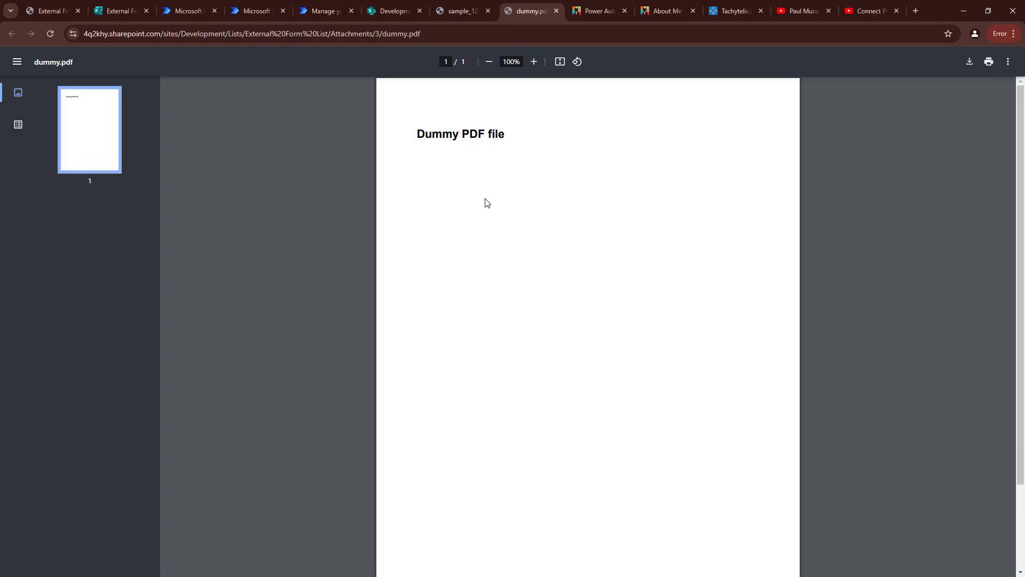
scroll(481, 195, "down", 2)
left_click(452, 7)
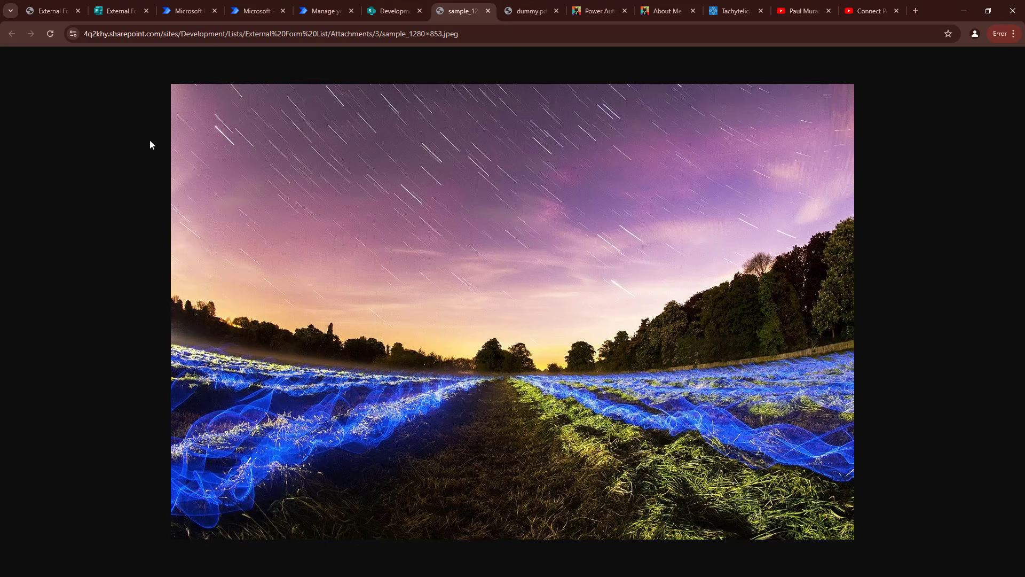
Step: Switch to the Launch External Form flow and review its HTTP request trigger, Initialize variable, Compose and Response steps
left_click(193, 4)
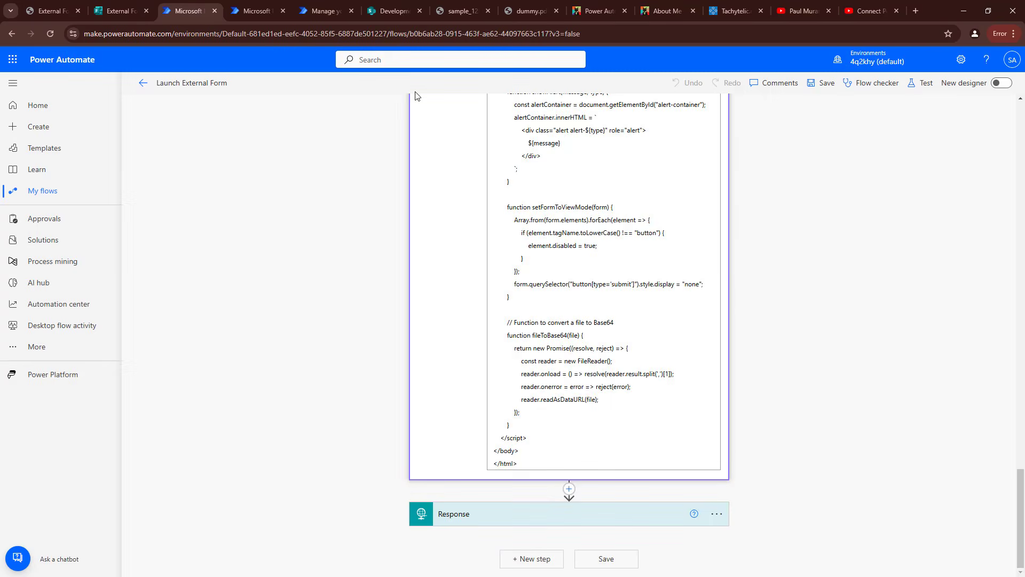
scroll(936, 200, "up", 20)
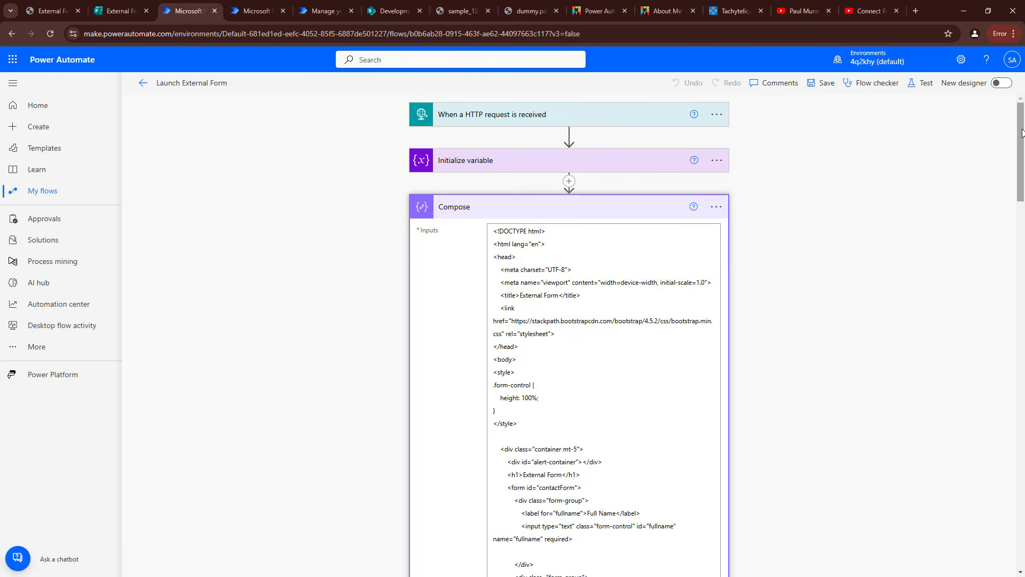
mouse_move(1021, 133)
left_mouse_down()
mouse_move(1023, 148)
mouse_move(1022, 133)
left_mouse_up()
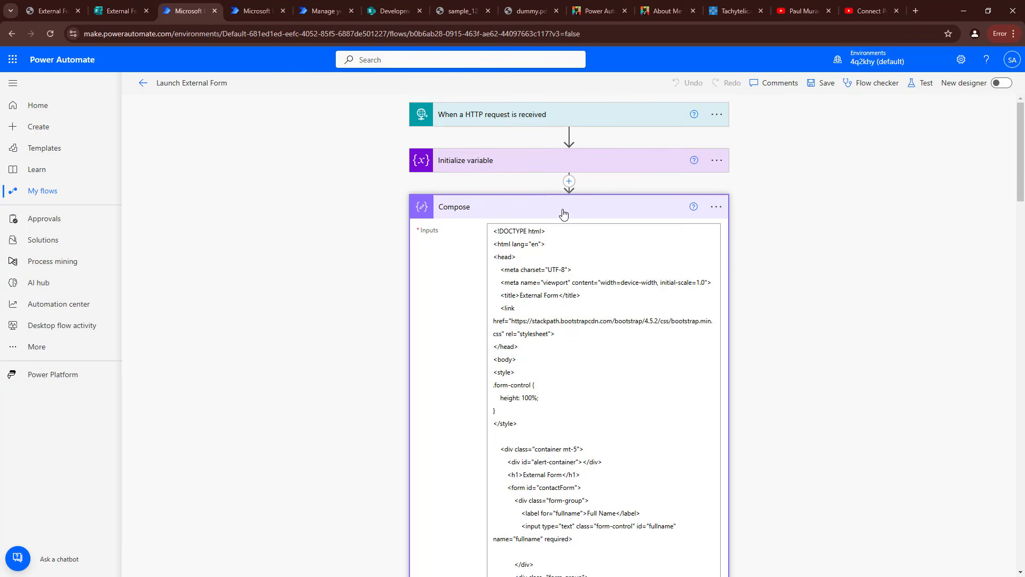
left_click(517, 120)
left_click(517, 120)
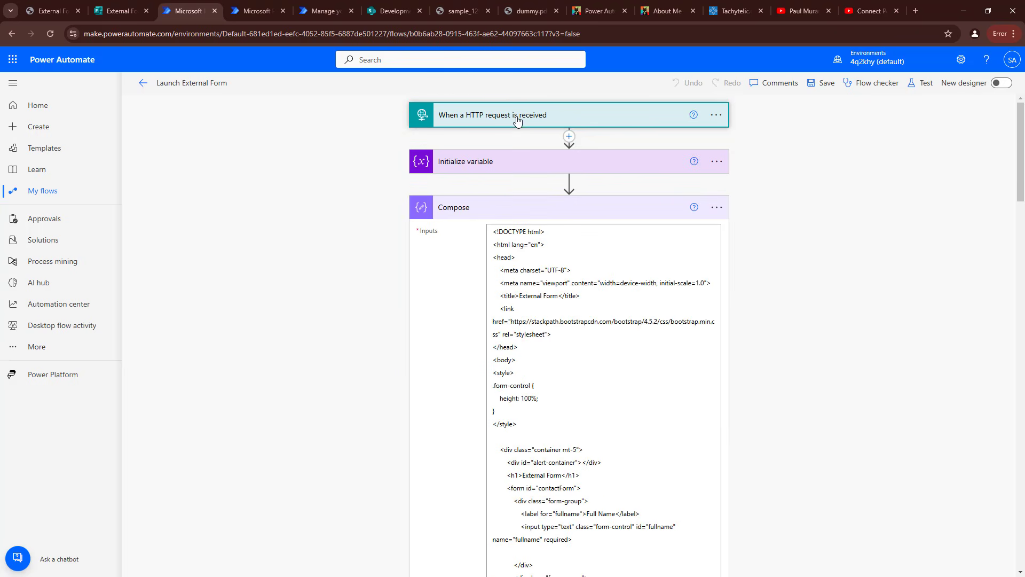
left_click(514, 162)
left_click(514, 162)
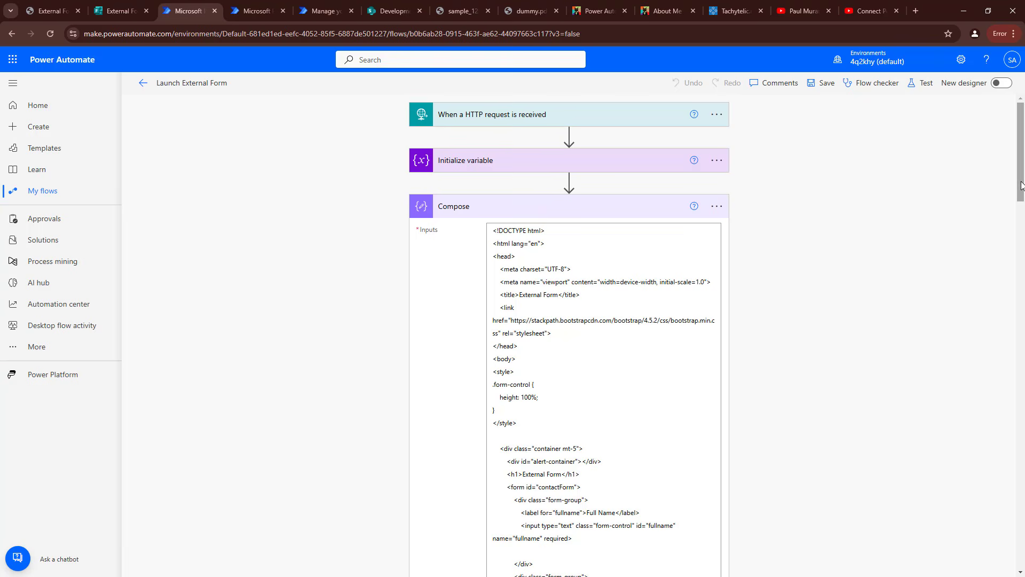
left_click_drag(1021, 185, 1014, 140)
left_click(519, 213)
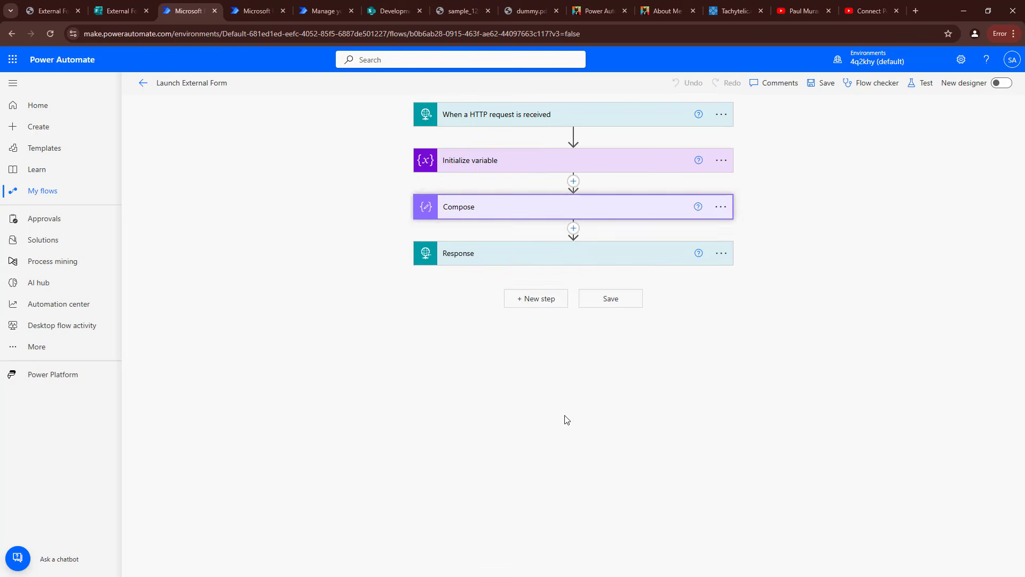
left_click(516, 253)
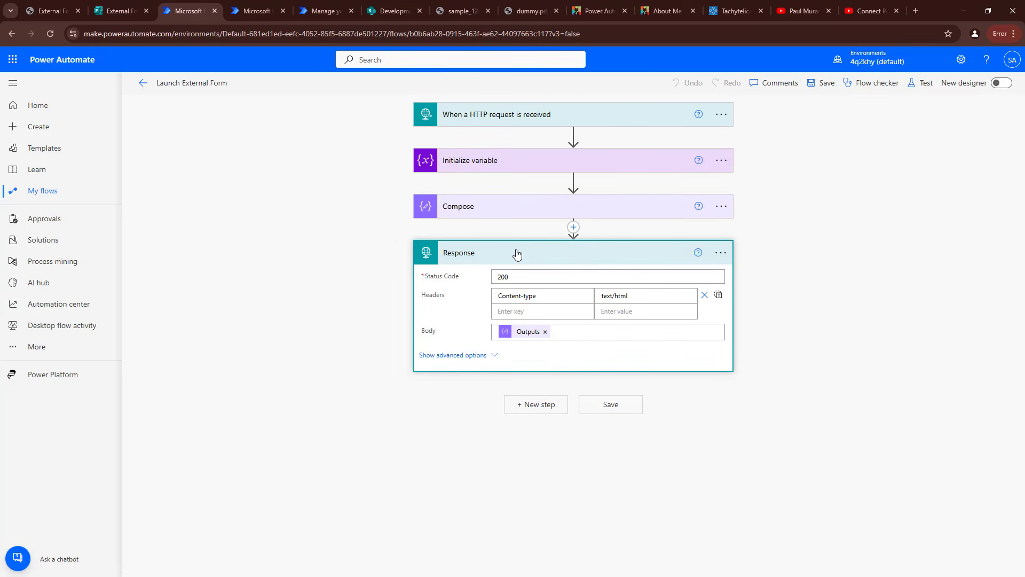
Step: Switch to the Create External Form Details on SharePoint flow and review its HTTP request trigger and Parse JSON schema
left_click(251, 10)
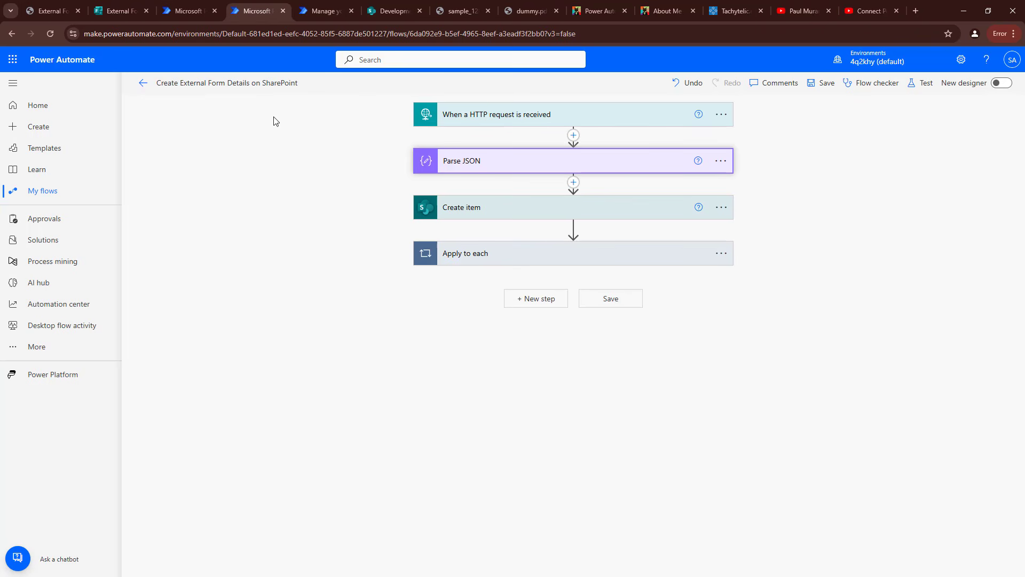
left_click(532, 116)
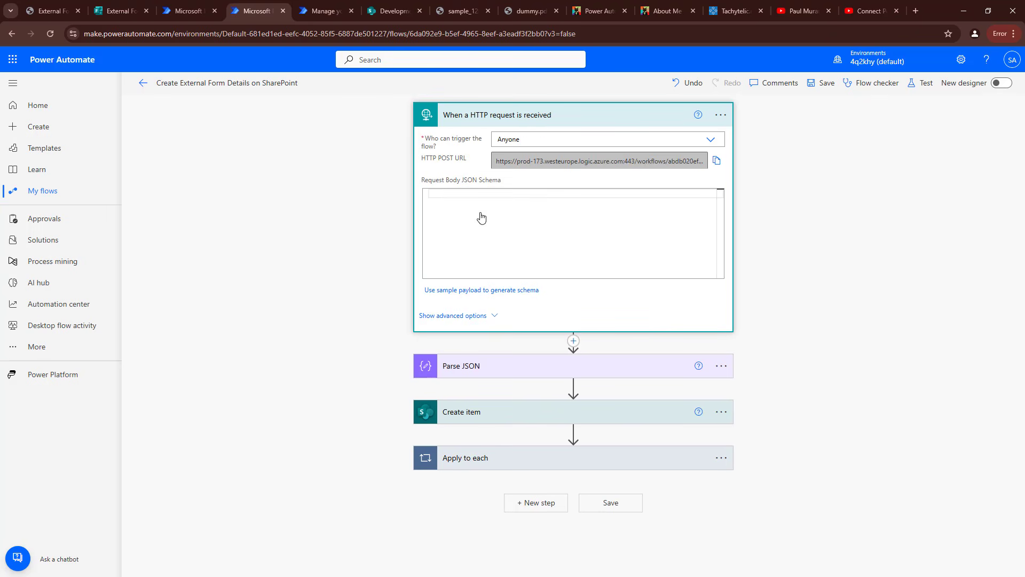
left_click(528, 337)
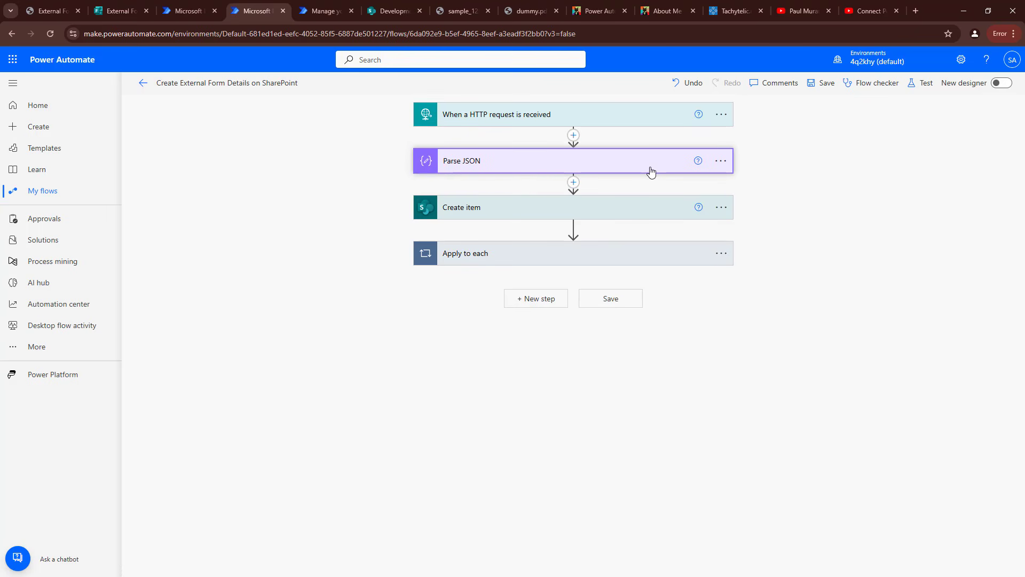
left_click(597, 165)
mouse_move(723, 213)
left_mouse_down()
mouse_move(725, 283)
mouse_move(725, 208)
left_mouse_up()
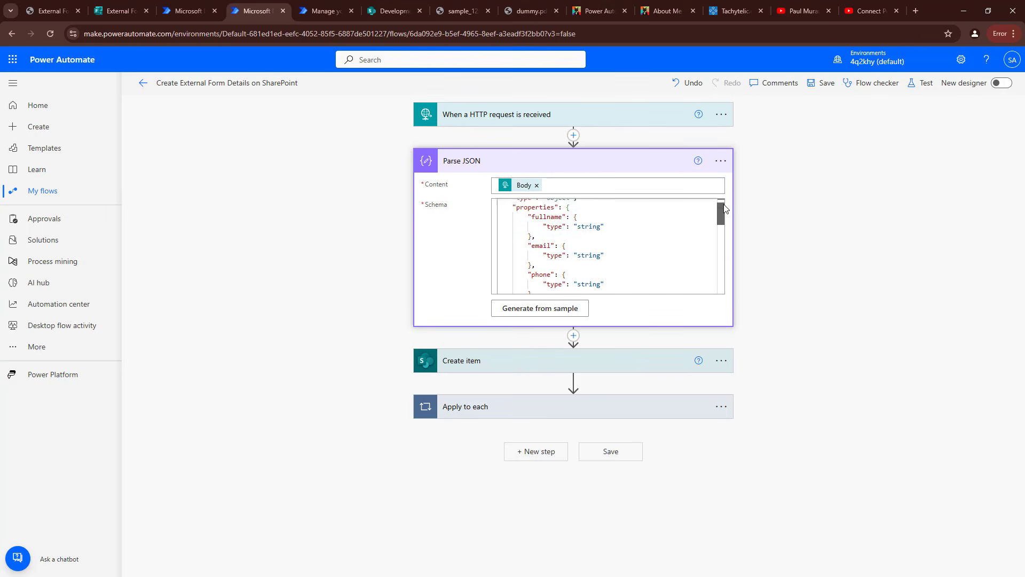
scroll(548, 237, "down", 5)
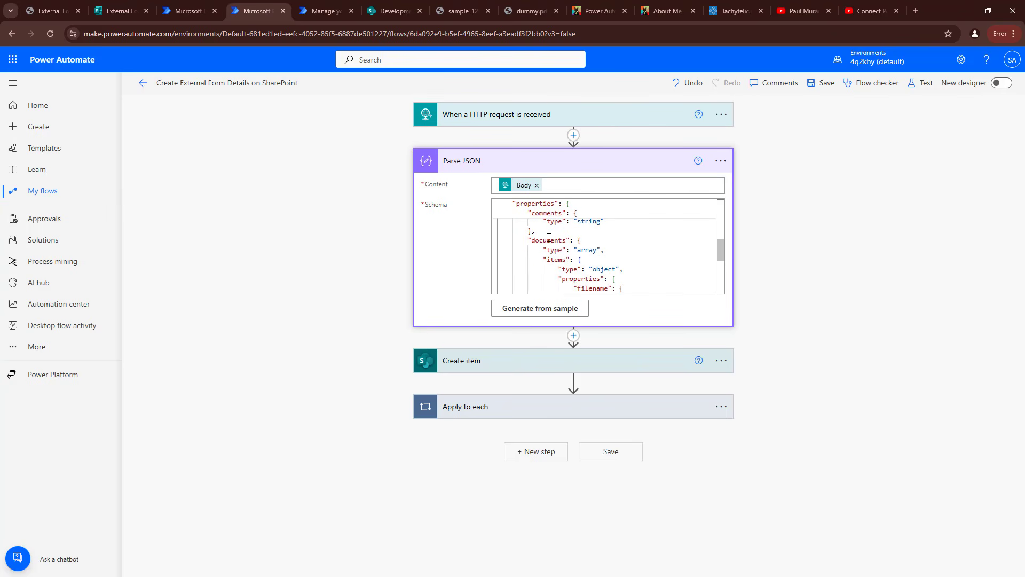
left_click(573, 169)
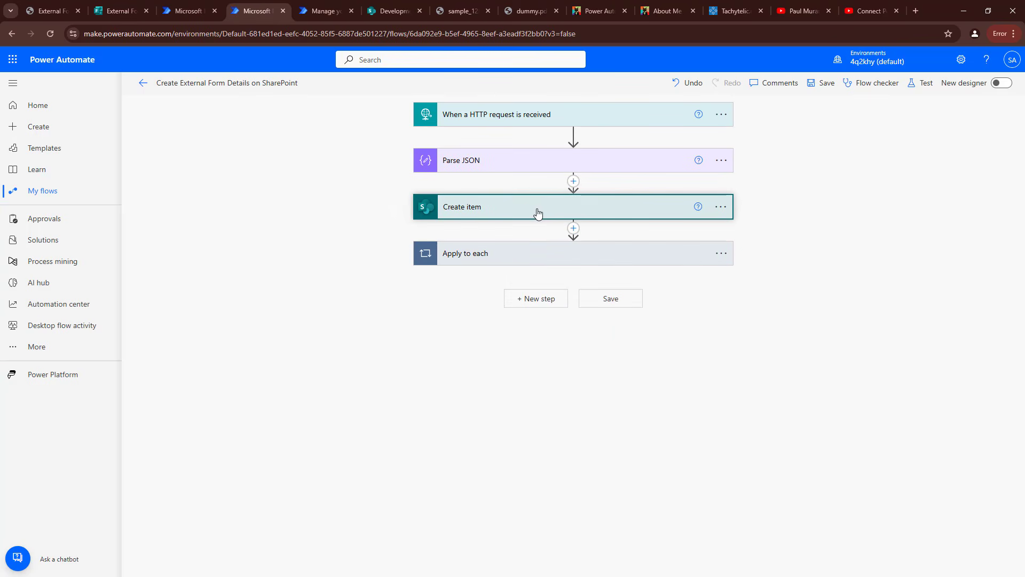
Step: Review the Create item field mappings for the External Form List and the contents of the Apply to each loop
left_click(538, 214)
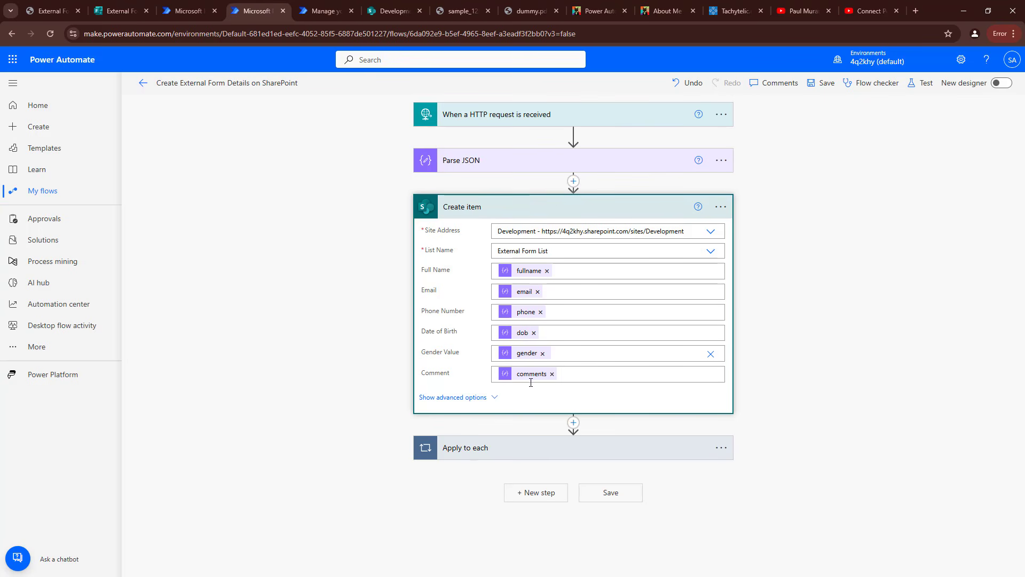
left_click(559, 213)
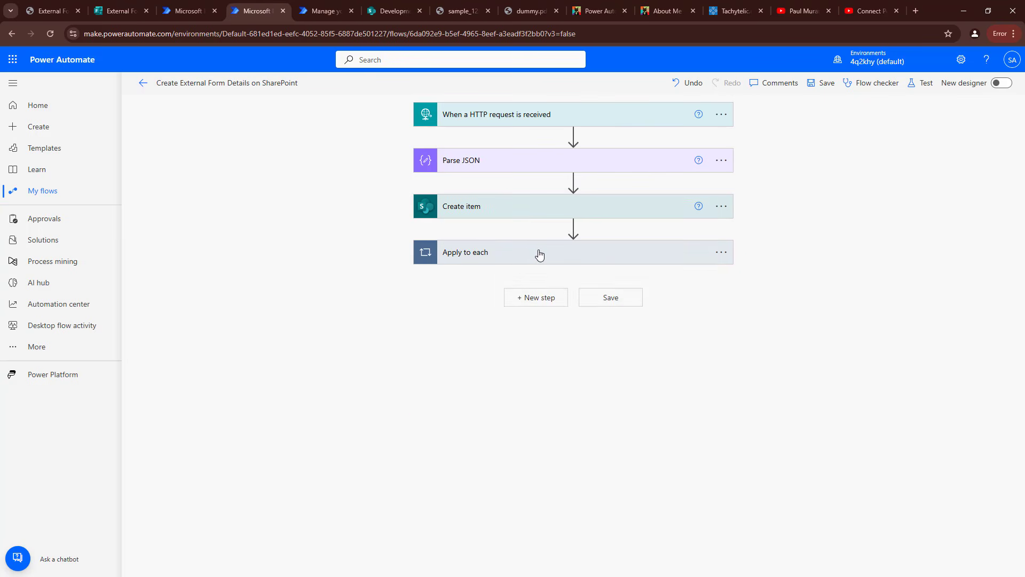
left_click(539, 253)
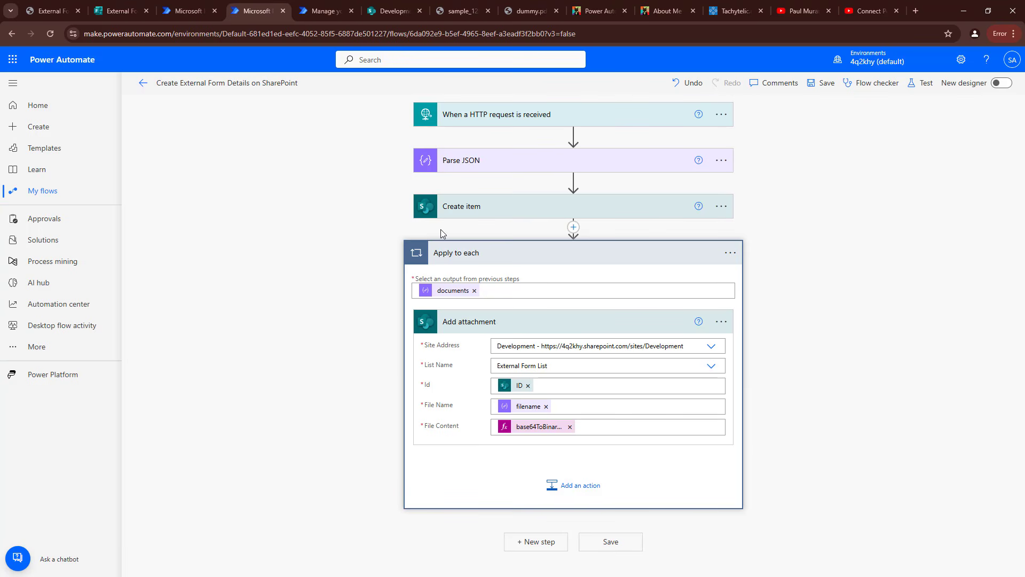
Step: Reopen the Parse JSON schema and highlight the documents array definition, then collapse the action
left_click(519, 159)
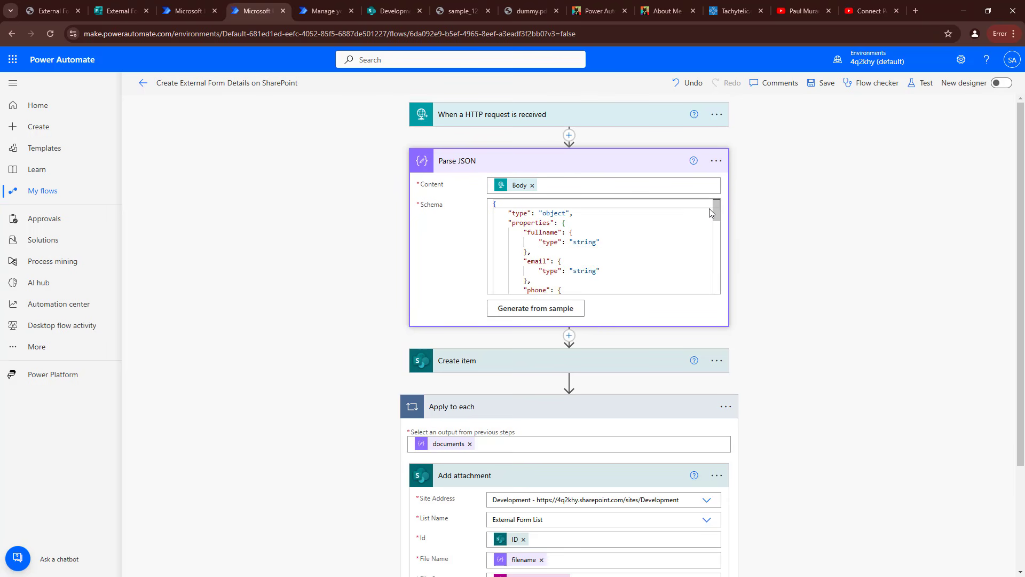
scroll(588, 246, "down", 5)
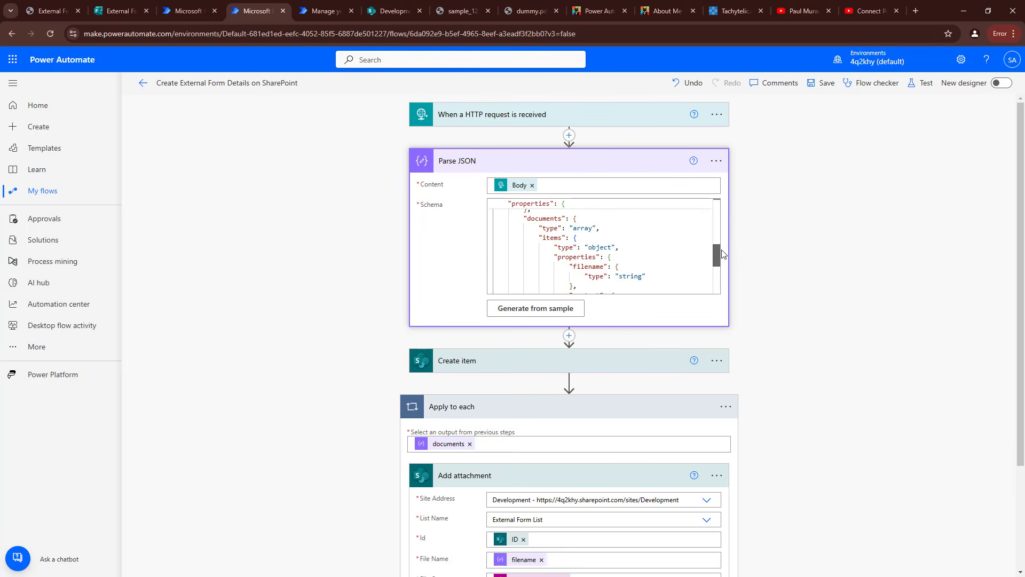
scroll(567, 261, "up", 1)
double_click(545, 249)
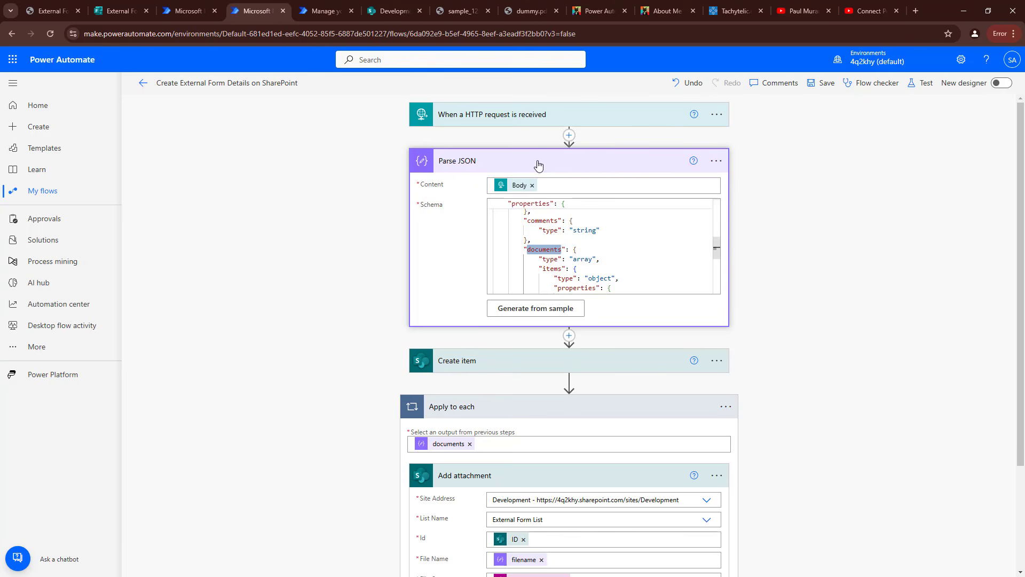
left_click(565, 156)
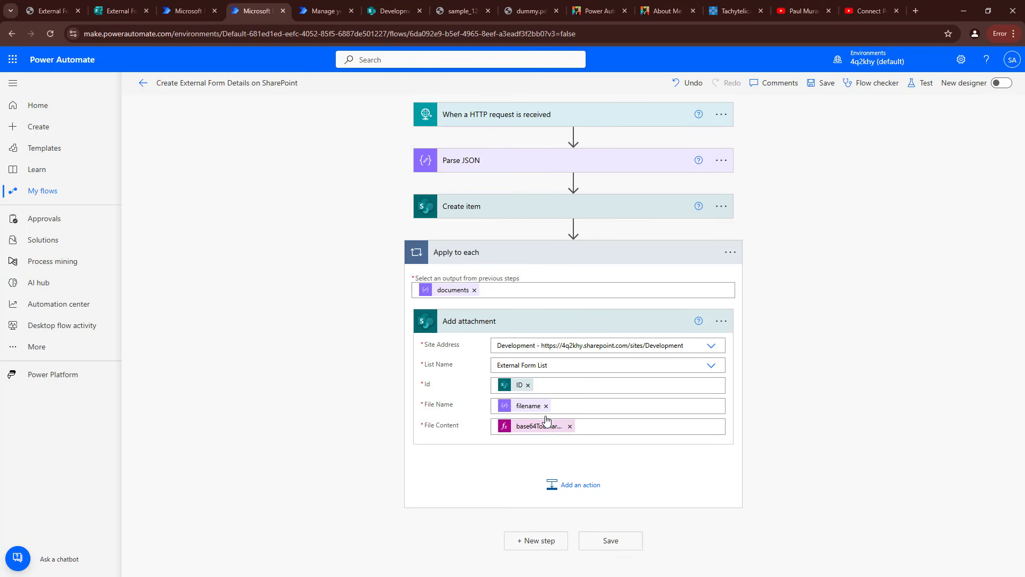
Step: Collapse and reopen the Apply to each loop and its Add attachment action to review the attachment settings
left_click(524, 326)
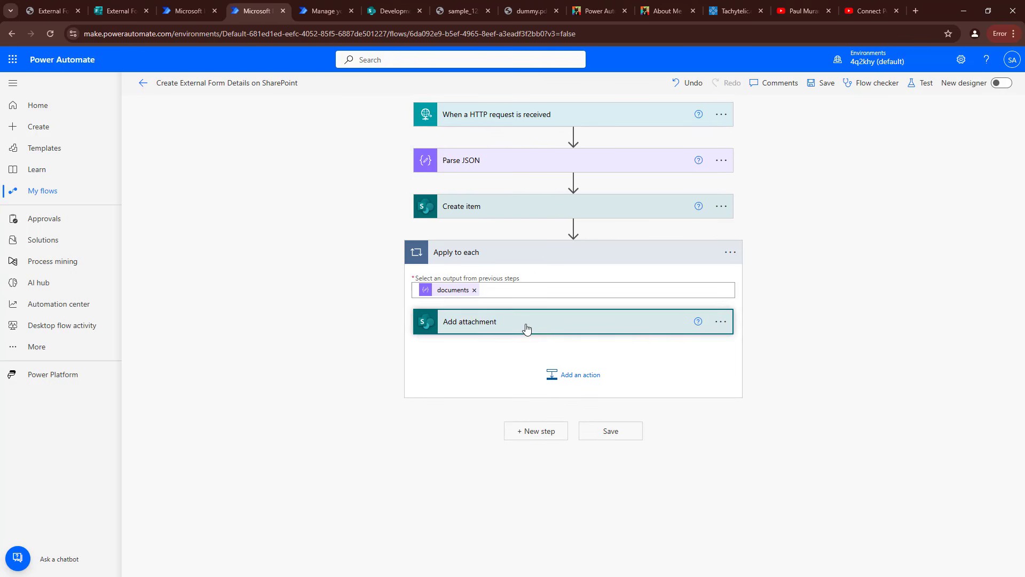
left_click(542, 260)
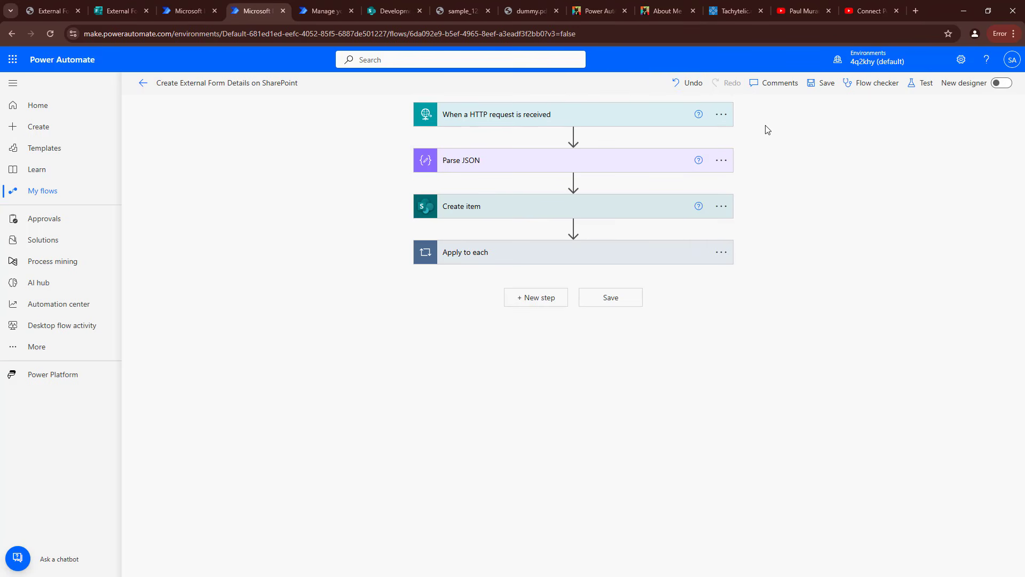
left_click(572, 258)
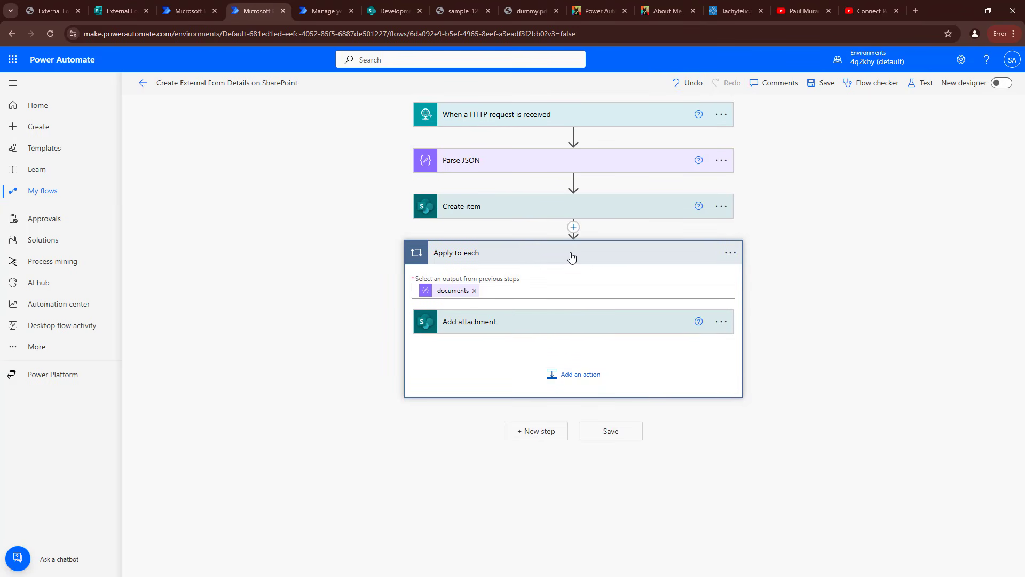
left_click(493, 332)
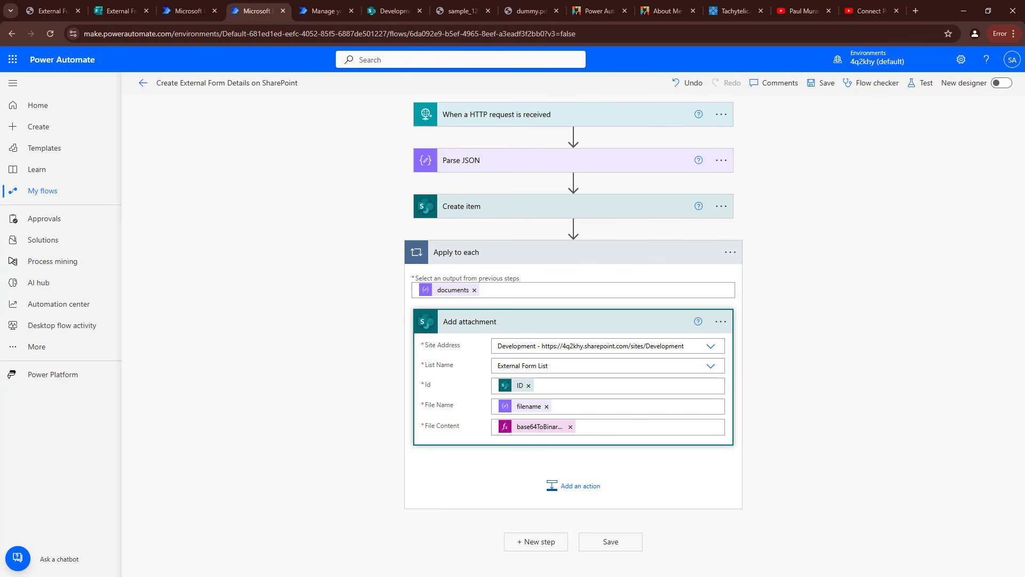
Step: Switch to the form's HTML in Visual Studio Code and highlight the Documents file input block and its multiple attribute
key("alt+Tab")
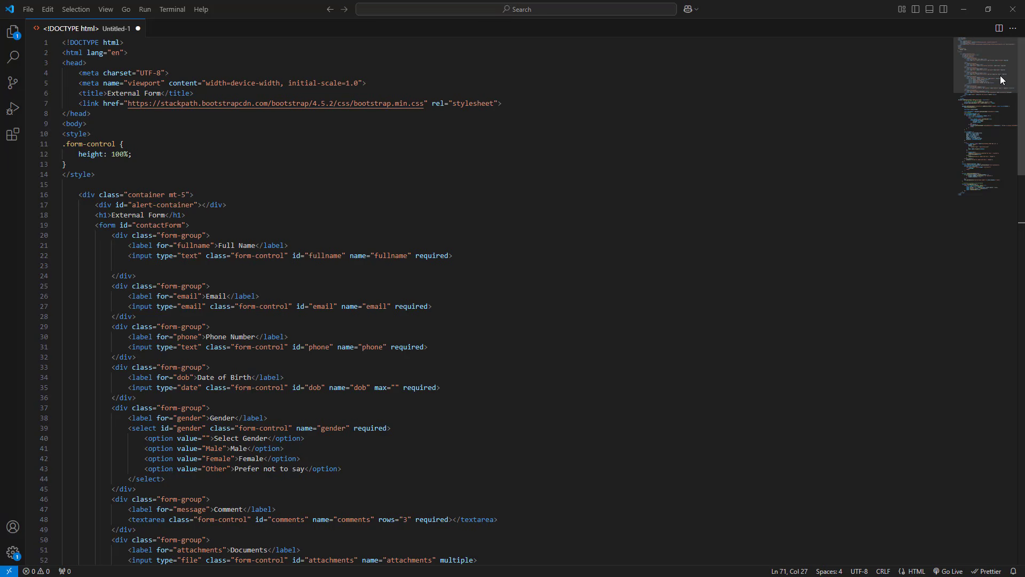
left_click_drag(1001, 75, 998, 101)
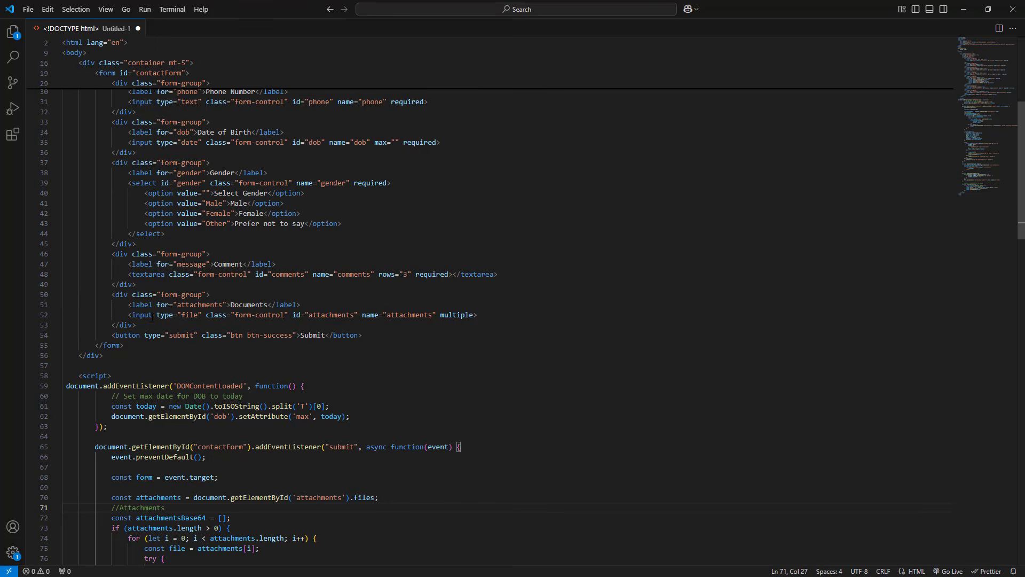
left_click_drag(137, 325, 108, 294)
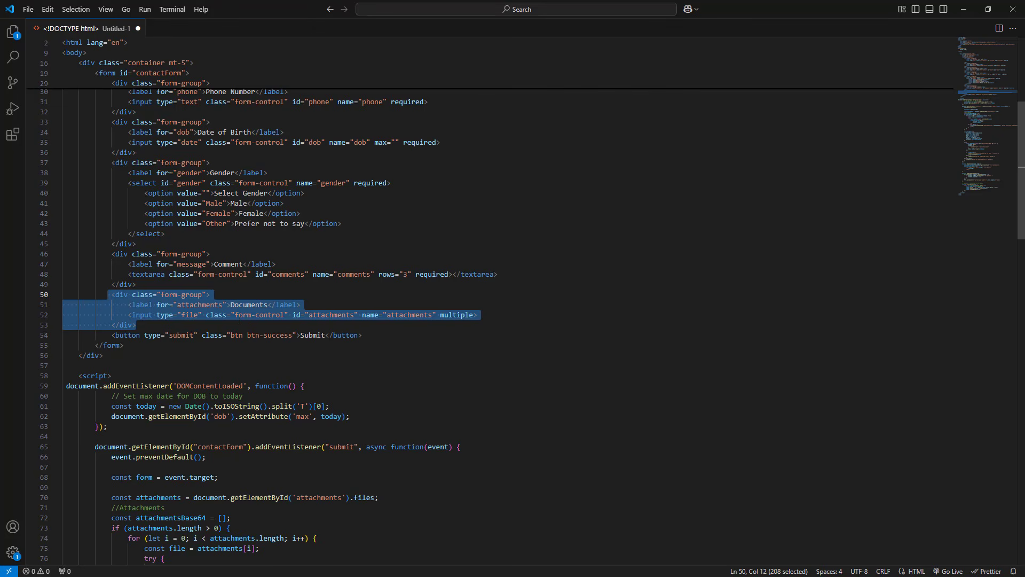
double_click(466, 316)
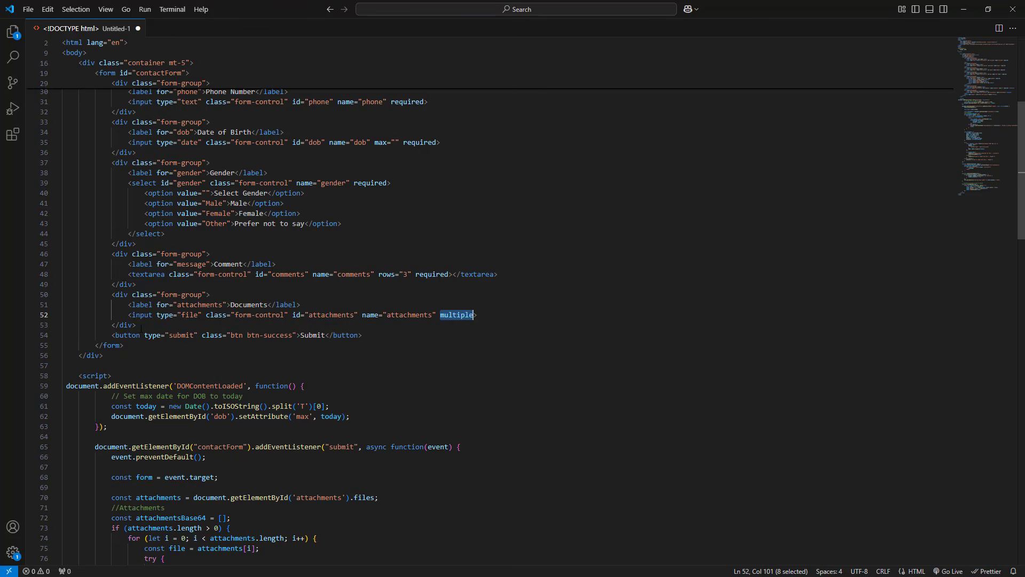
left_click_drag(137, 324, 107, 294)
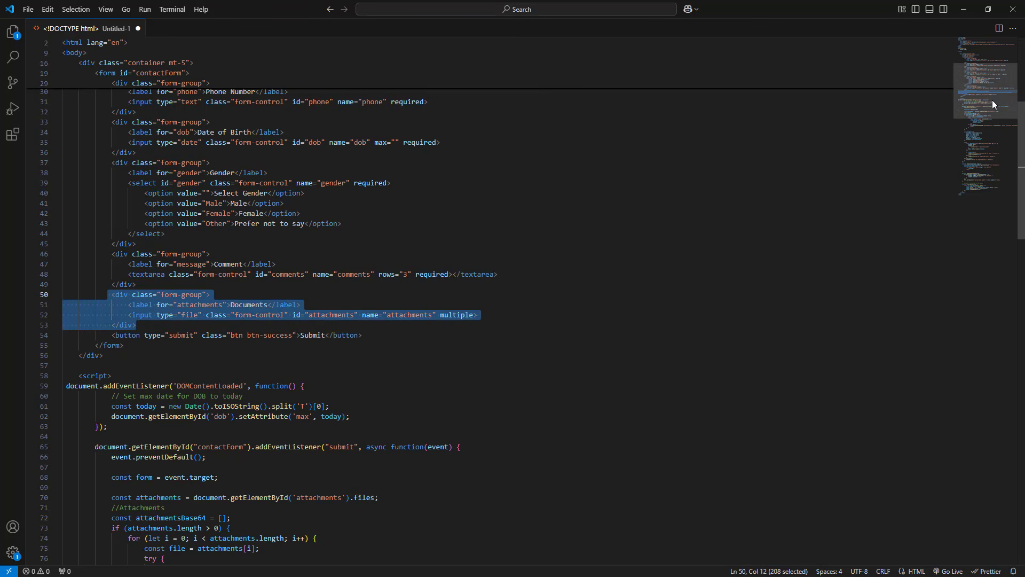
Step: Highlight the script that limits the date of birth to today and the code that collects attachments as Base64
scroll(978, 113, "down", 4)
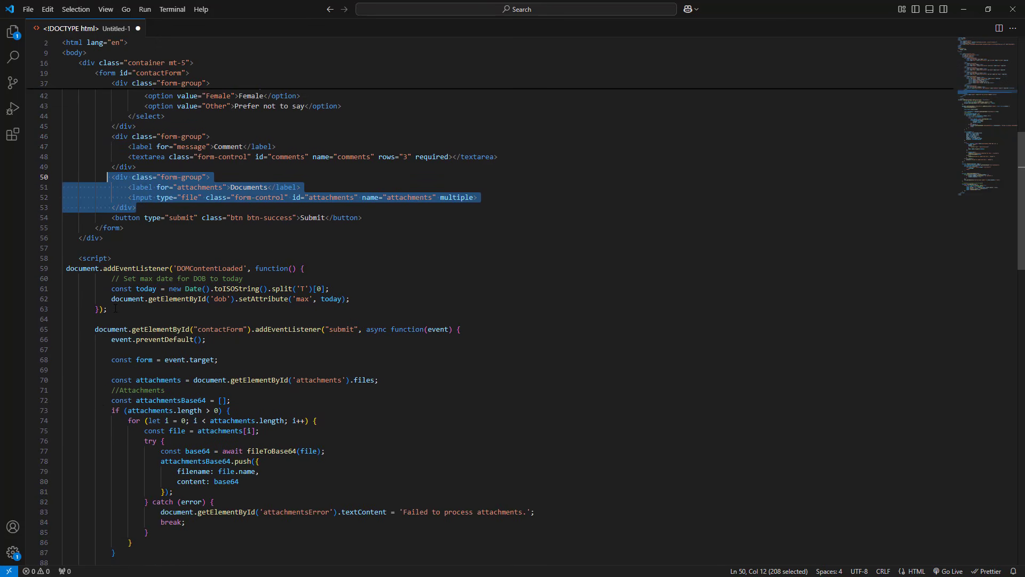
left_click_drag(108, 309, 65, 269)
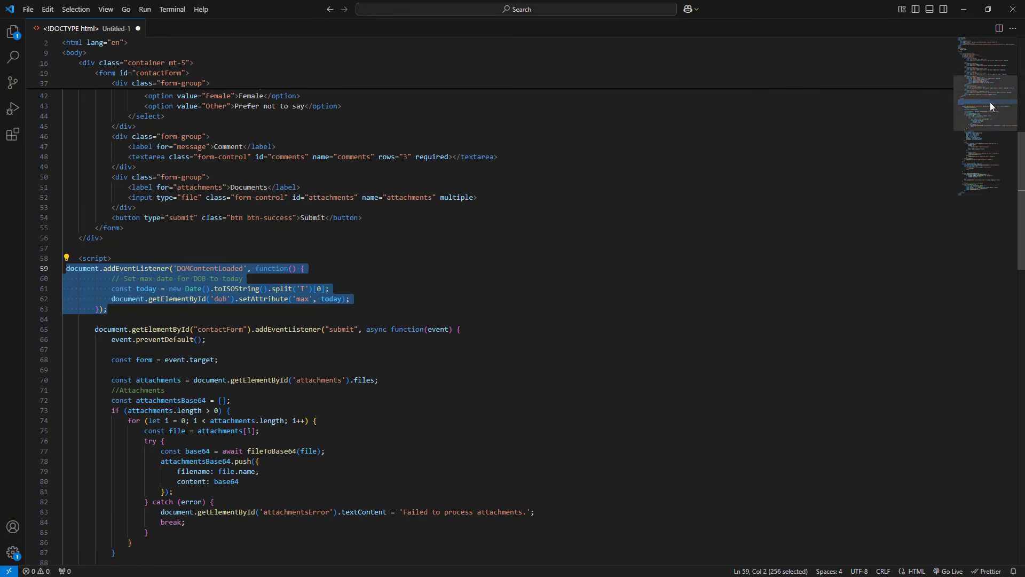
left_click_drag(990, 101, 989, 123)
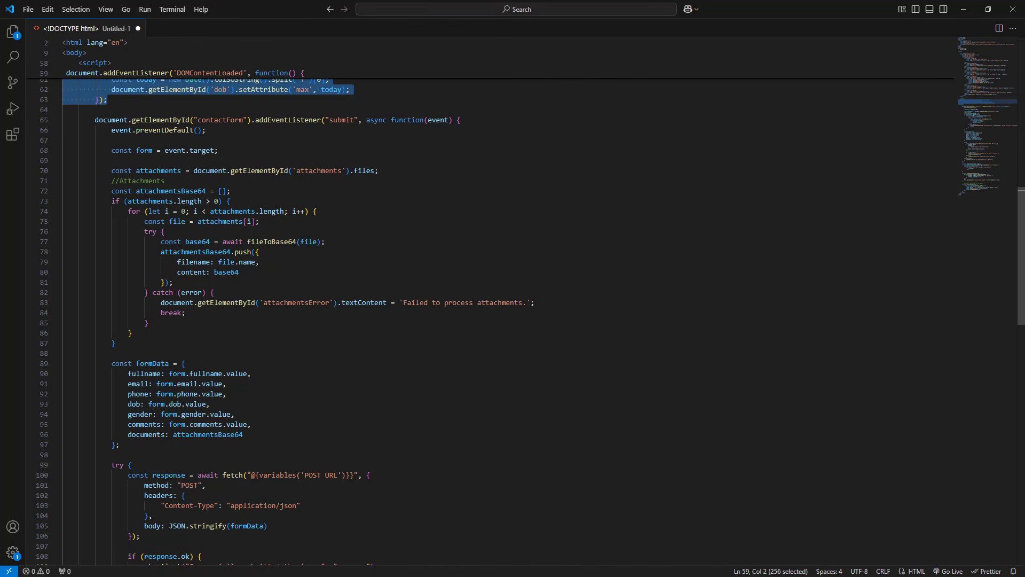
left_click_drag(103, 169, 383, 170)
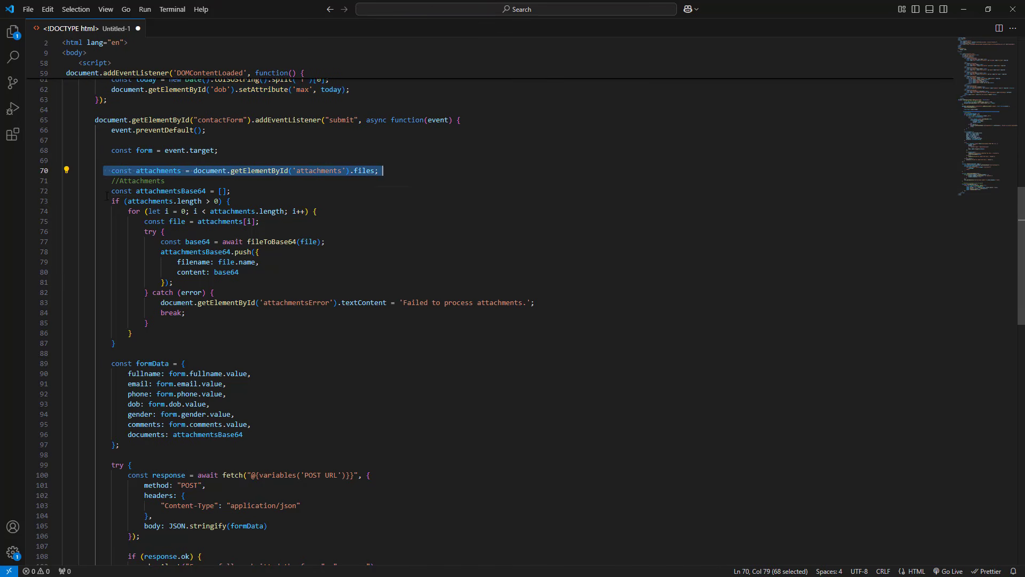
left_click_drag(107, 191, 185, 312)
left_click_drag(310, 336, 310, 342)
scroll(982, 134, "down", 5)
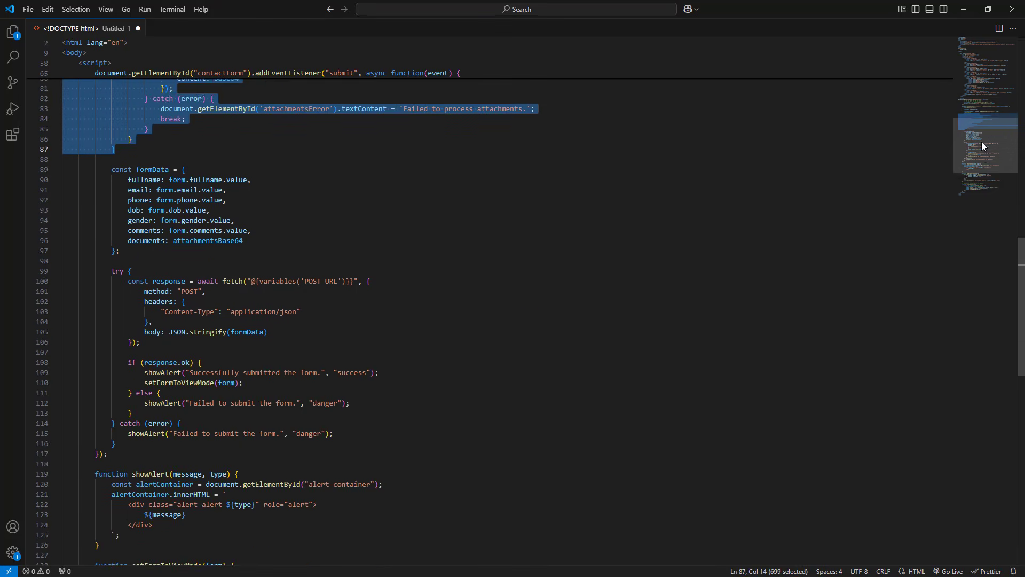
Step: Highlight the fileToBase64 function and the attachmentsBase64 value assigned to documents in formData
left_click_drag(982, 146, 982, 184)
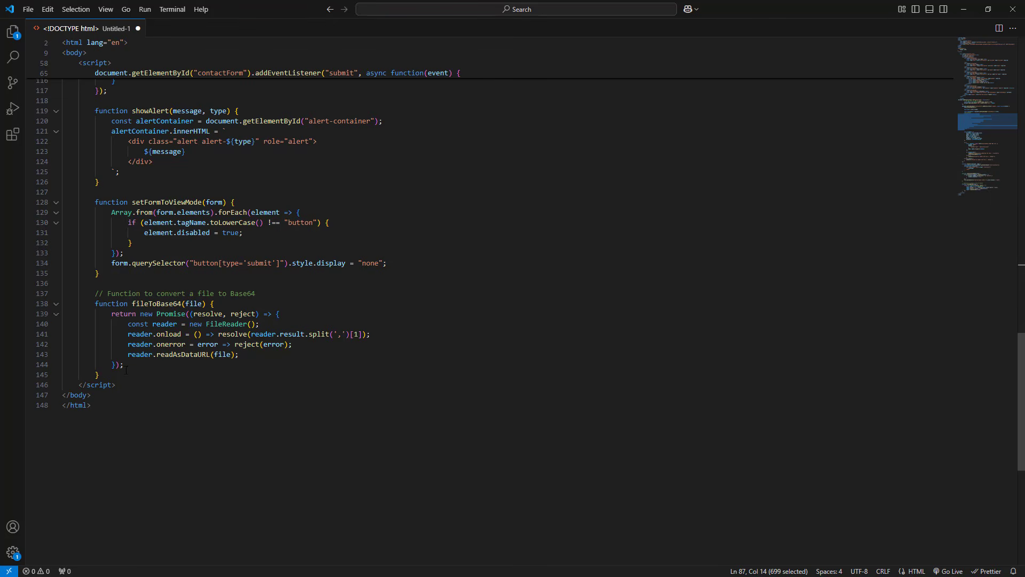
left_click_drag(108, 377, 96, 303)
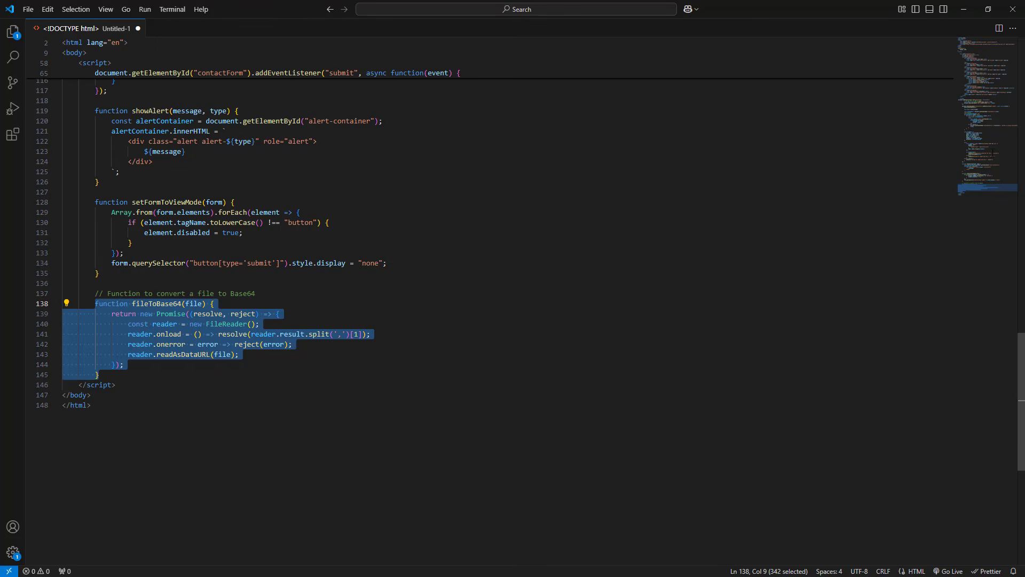
left_click_drag(982, 166, 984, 65)
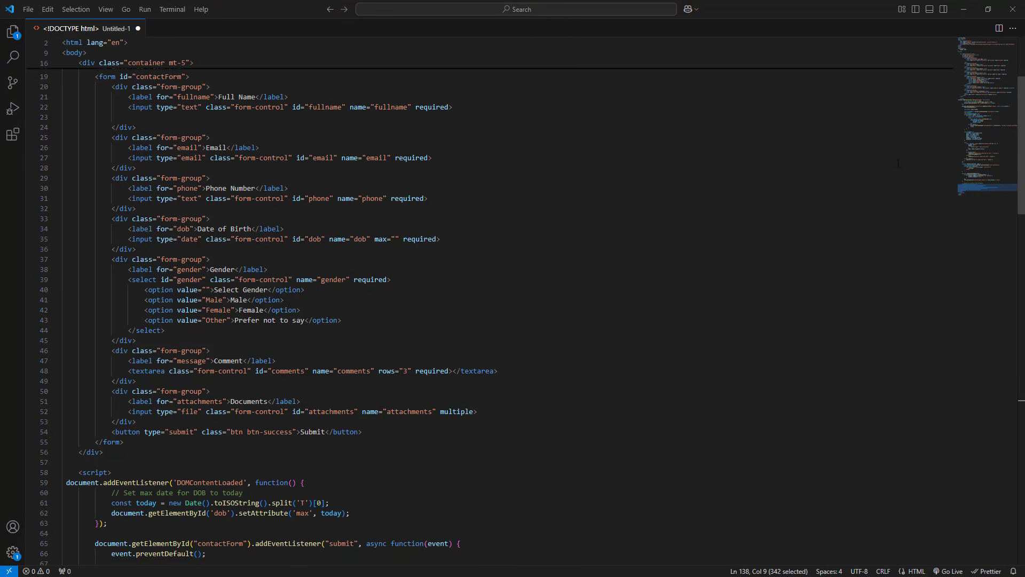
left_click_drag(992, 75, 994, 122)
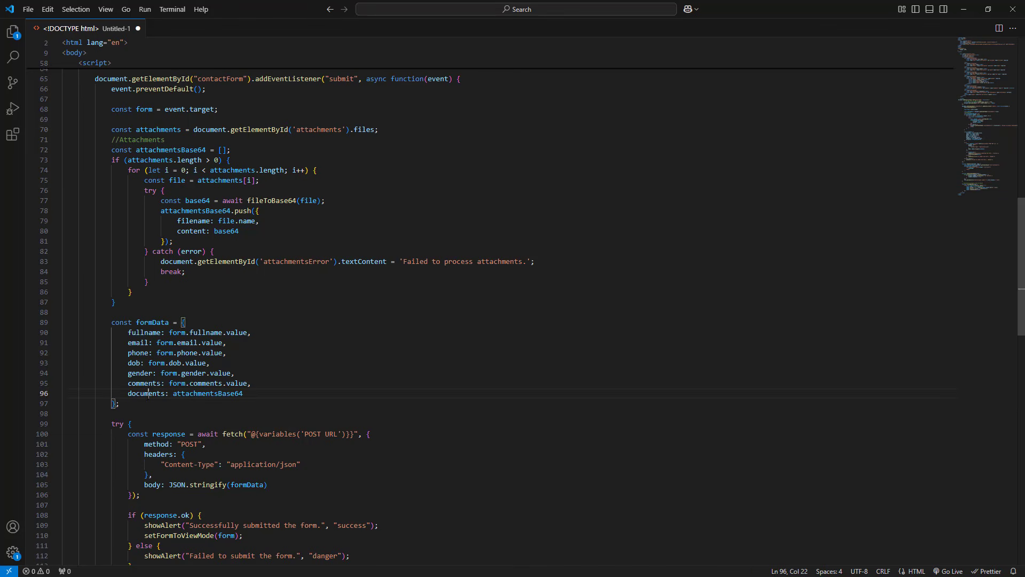
double_click(148, 394)
double_click(209, 394)
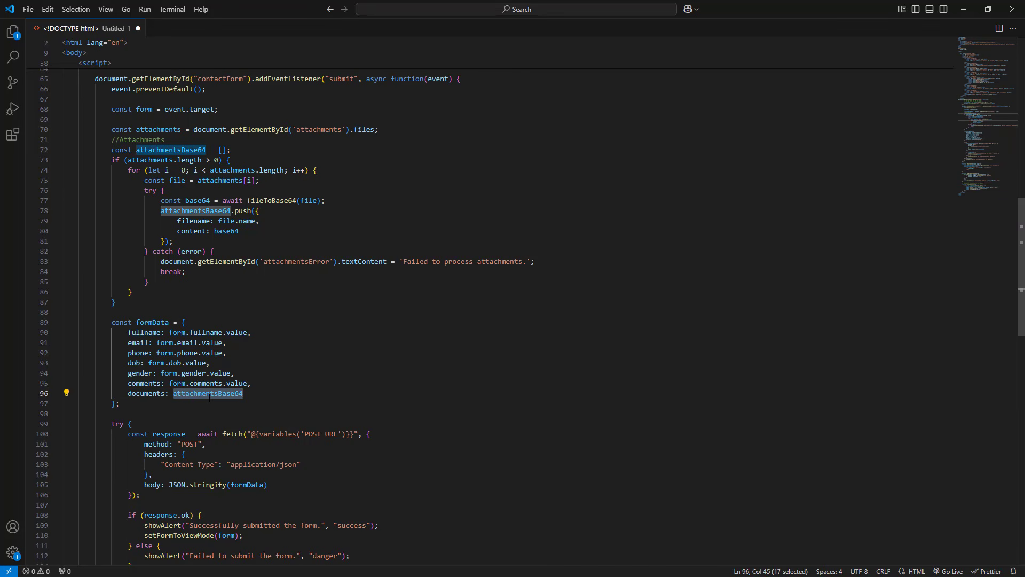